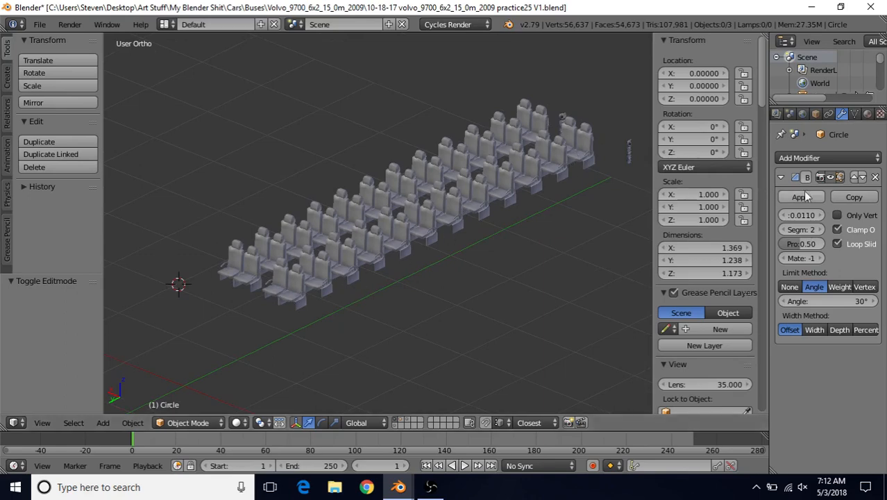
Step: Set the Array modifier count of the passenger seat rows to 11
right_click(513, 197)
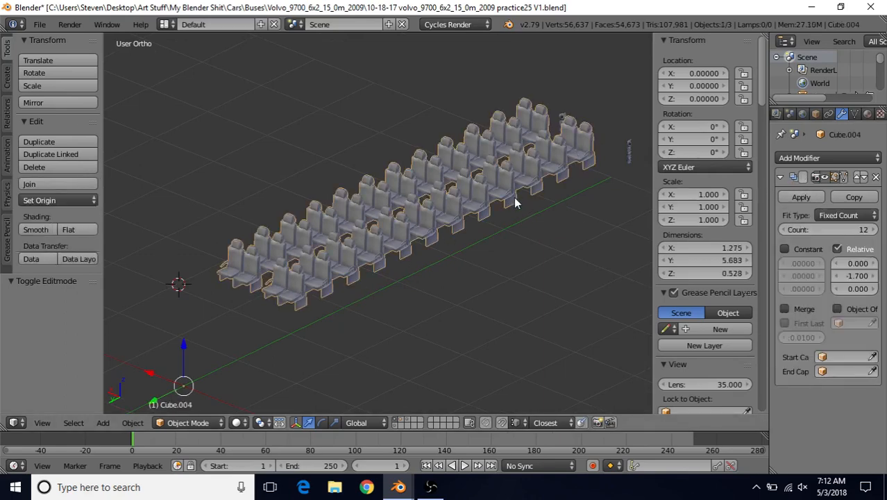
left_click(784, 230)
left_click(784, 231)
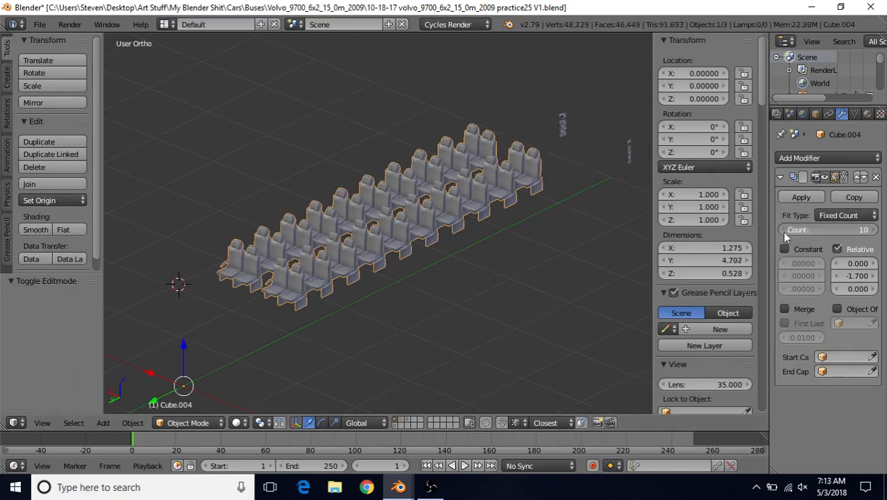
left_click(783, 230)
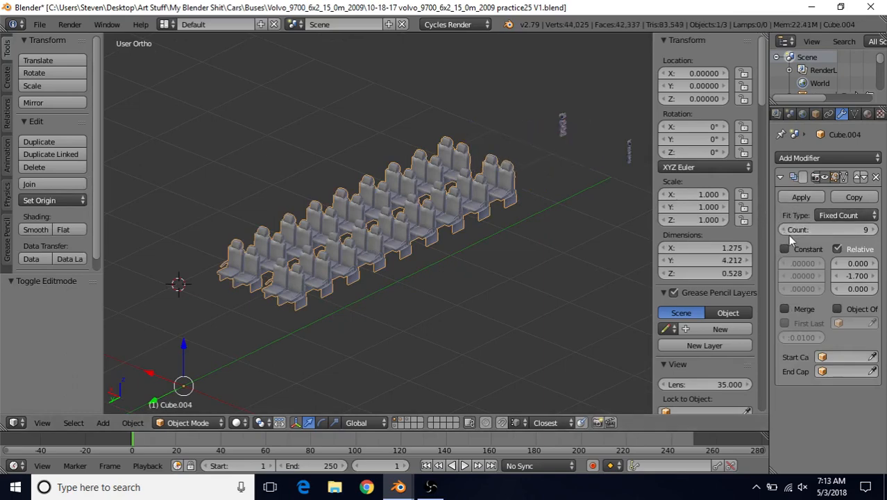
left_click(873, 229)
left_click(873, 229)
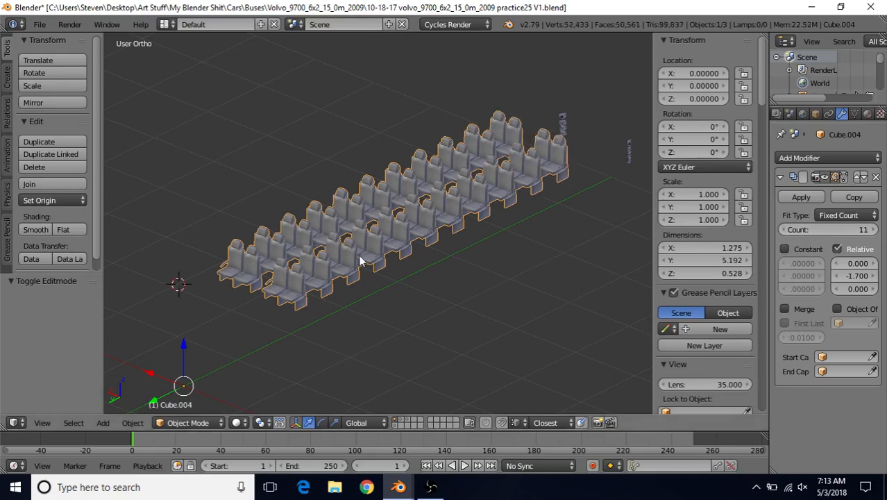
Step: Reveal the hidden bus body and check the seat rows inside it in wireframe shading
key("alt+h")
key("z")
mouse_move(358, 254)
middle_mouse_down()
mouse_move(365, 240)
mouse_move(444, 202)
mouse_move(384, 217)
mouse_move(378, 254)
middle_mouse_up()
key("z")
Step: Switch to the Blender window containing the single seat and enter Edit Mode on its base frame
mouse_move(399, 487)
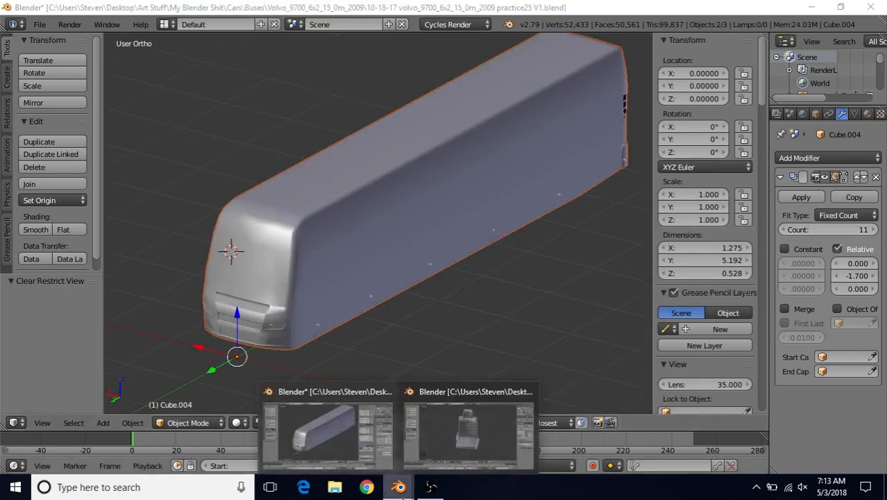
left_click(467, 425)
key("Tab")
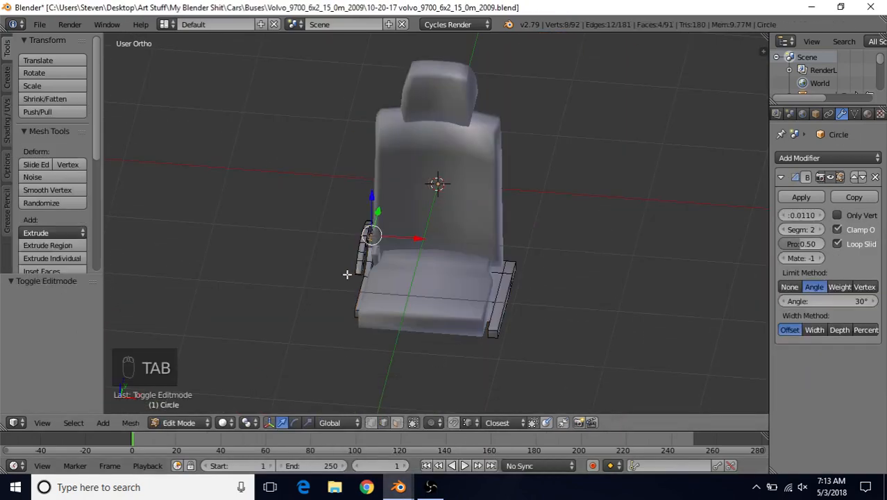
middle_click_drag(347, 274, 509, 308)
scroll(438, 306, "up", 4)
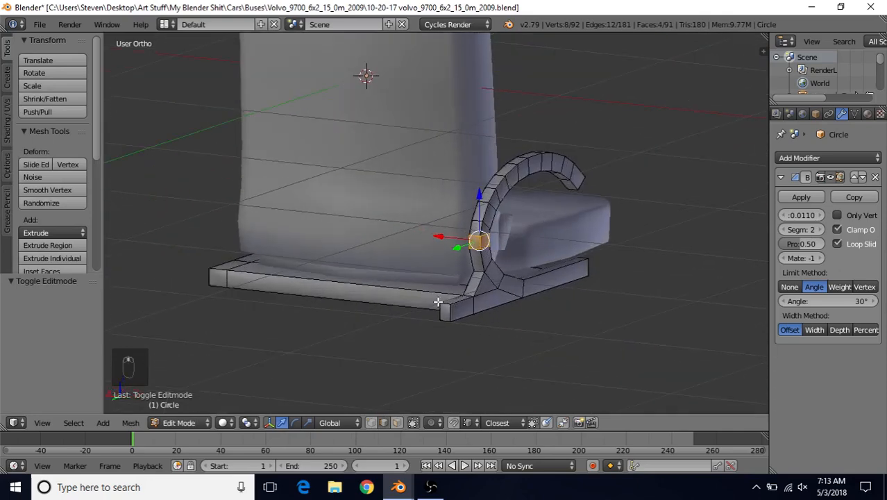
Step: Delete the vertices of the protruding end at the base frame's rear armrest corner and fill the open end with a face
scroll(445, 310, "up", 4)
right_click(439, 321, "alt")
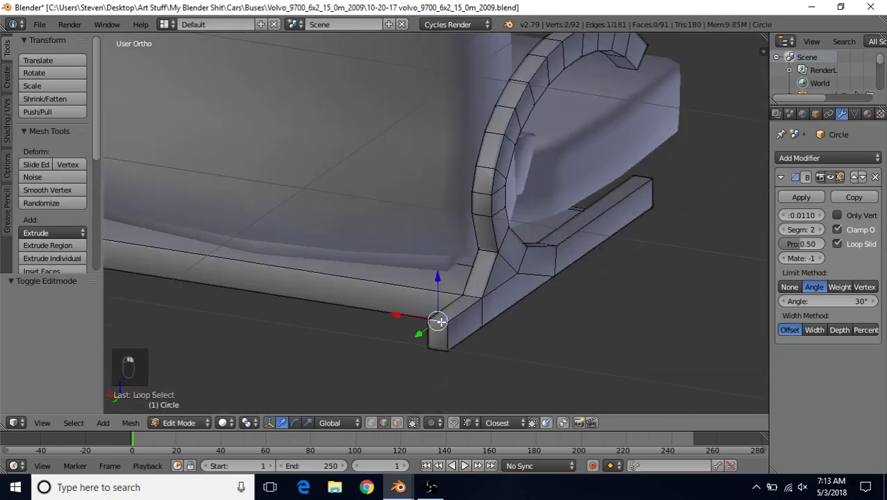
right_click(445, 338)
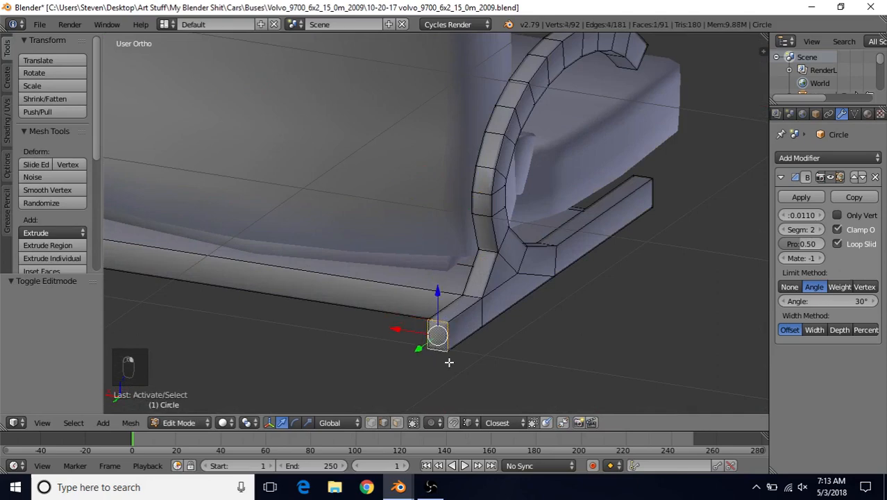
key("Delete")
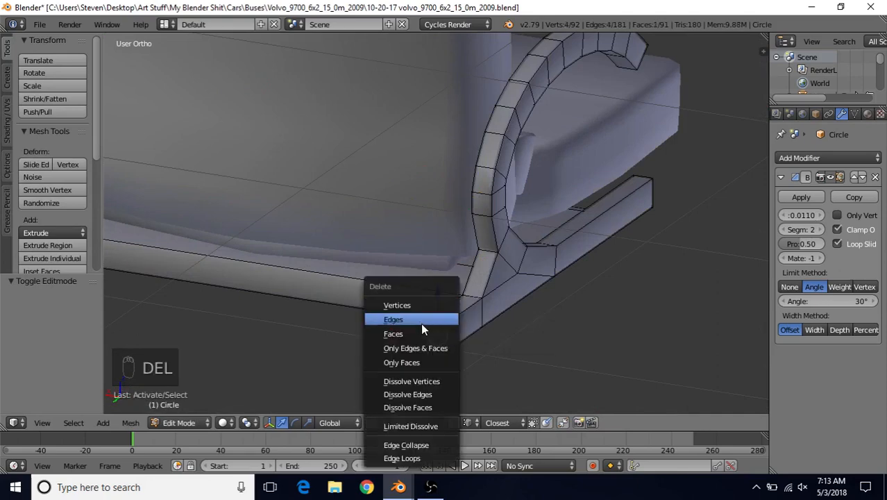
left_click(411, 303)
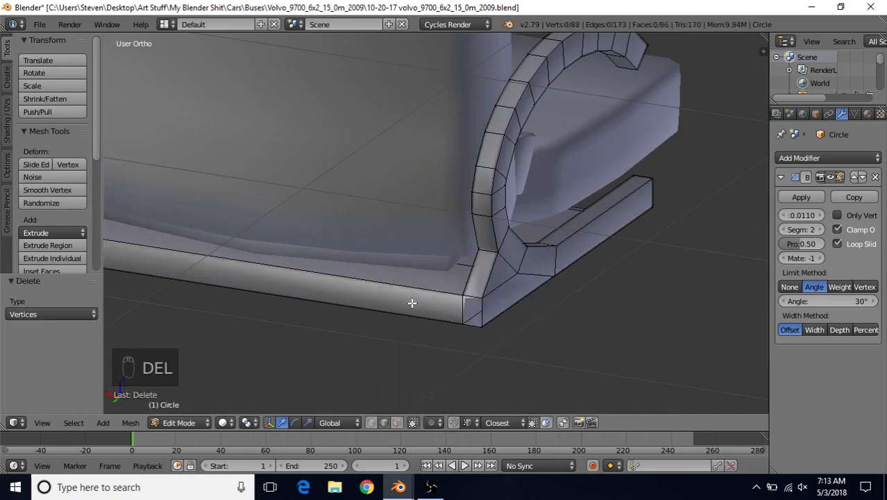
right_click(468, 295)
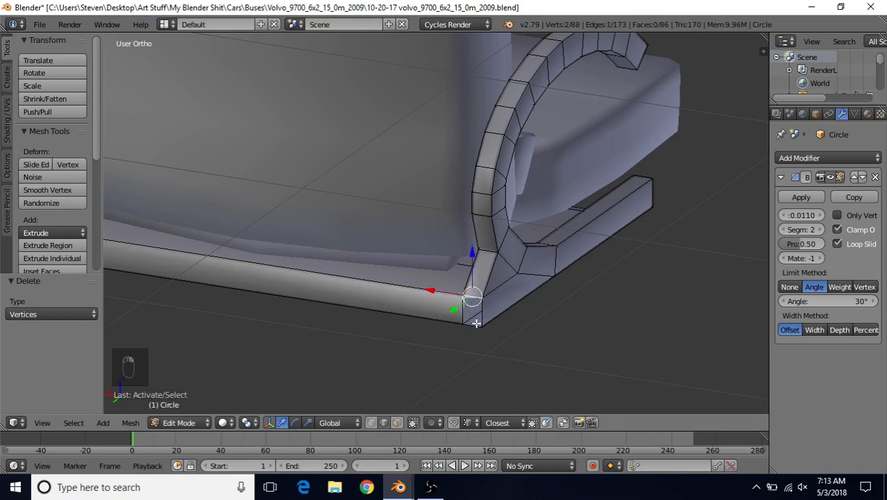
key("f")
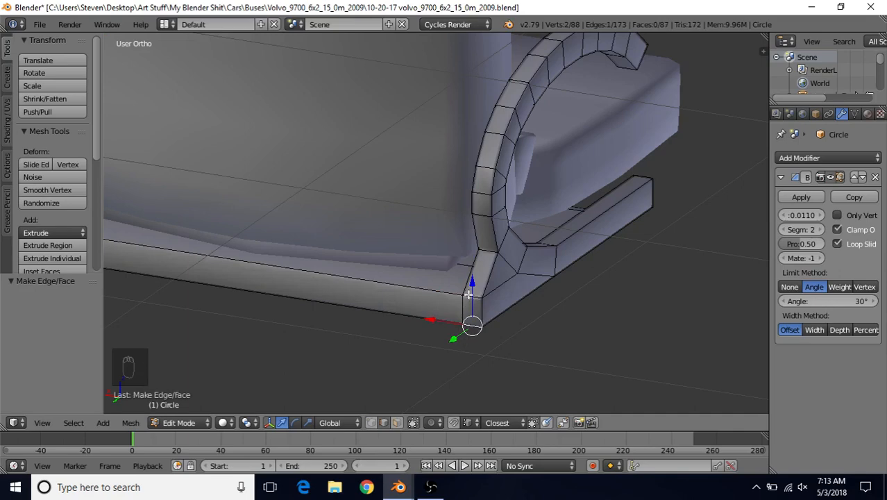
Step: Add one unshifted loop cut across the seat base, parallel to its rear edge
scroll(412, 285, "down", 3)
middle_click_drag(404, 258, 454, 293)
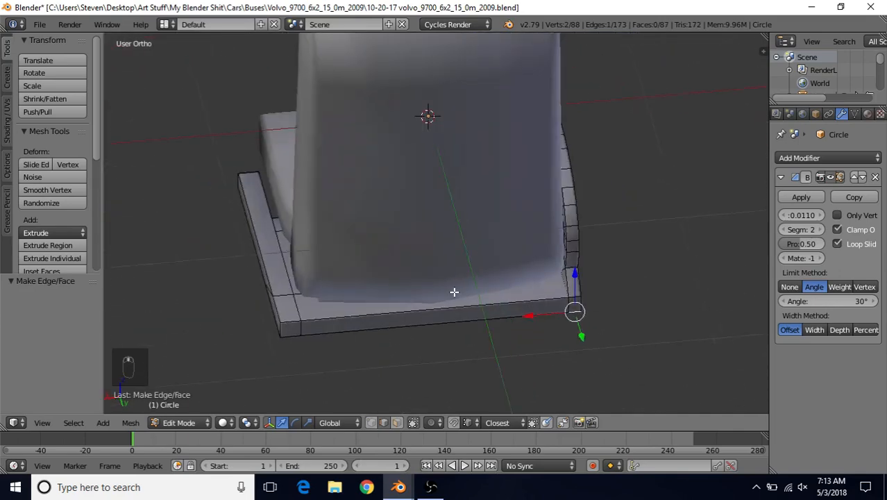
key("ctrl+r")
left_click(296, 316)
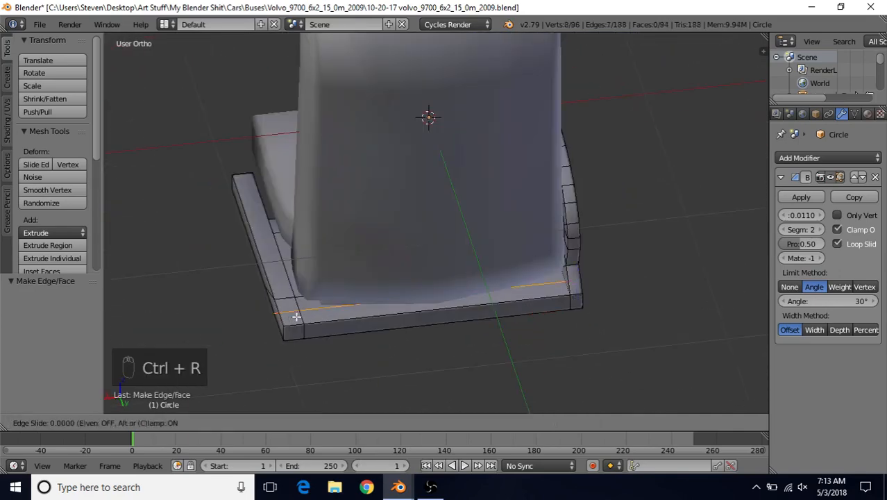
left_click(296, 317)
Step: In face selection, extrude the top face along the base's rear edge and raise it 0.190 on Z behind the backrest
middle_click_drag(354, 291, 442, 252)
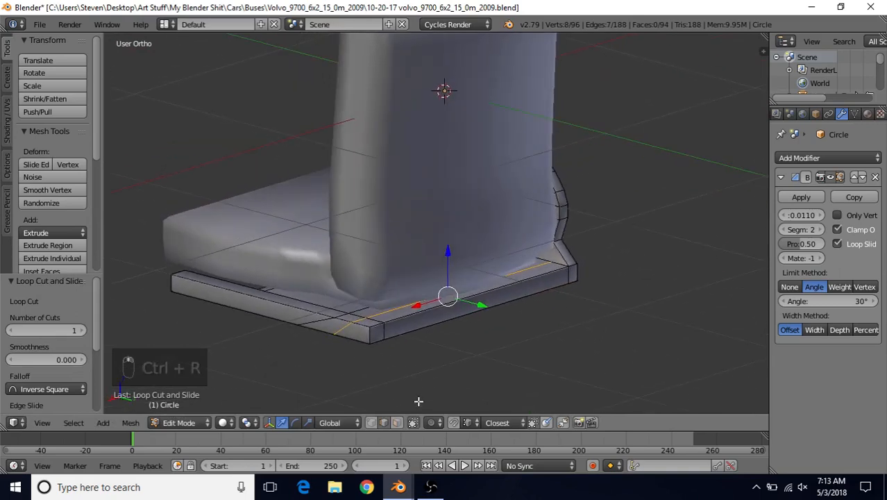
left_click(397, 424)
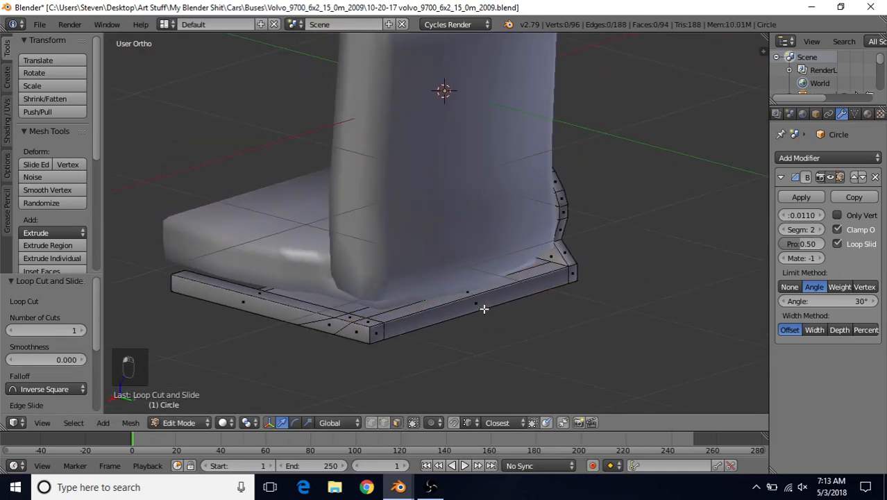
right_click(460, 298)
middle_click_drag(460, 297, 479, 313)
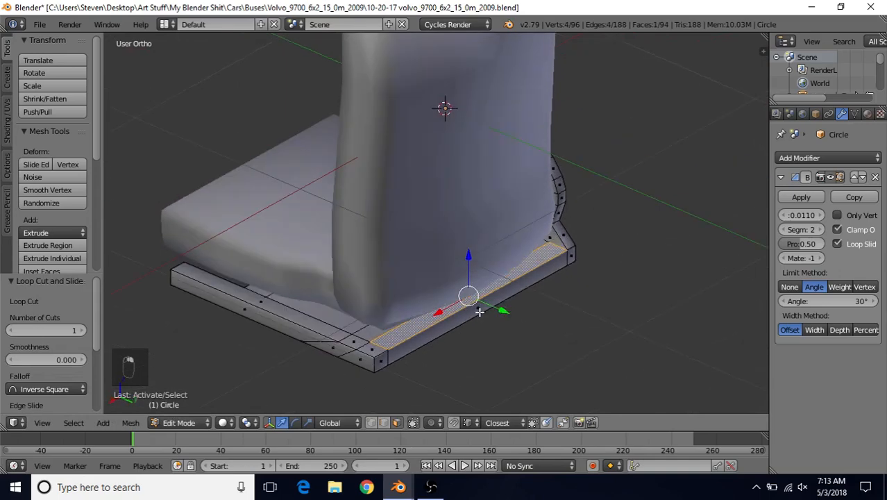
key("e")
right_click(511, 213)
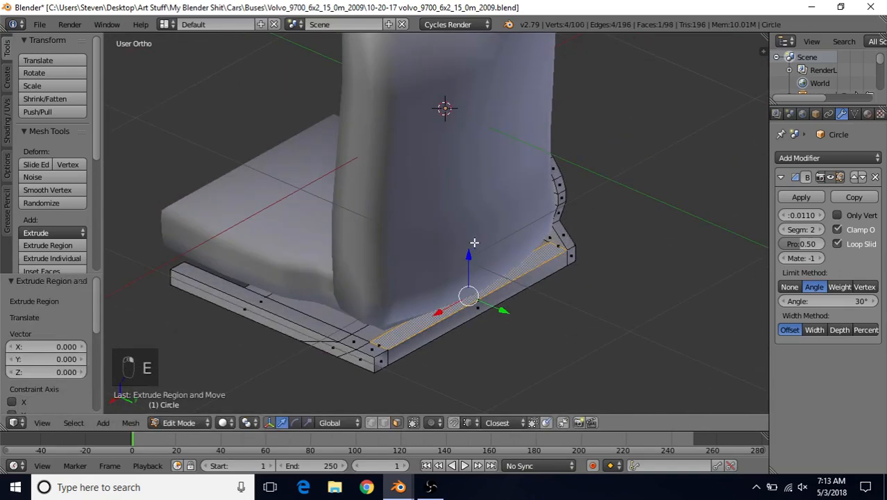
left_click_drag(468, 257, 465, 222)
Step: Extrude the three bottom faces along each side of the base straight down to form two leg panels
middle_click_drag(466, 222, 405, 161)
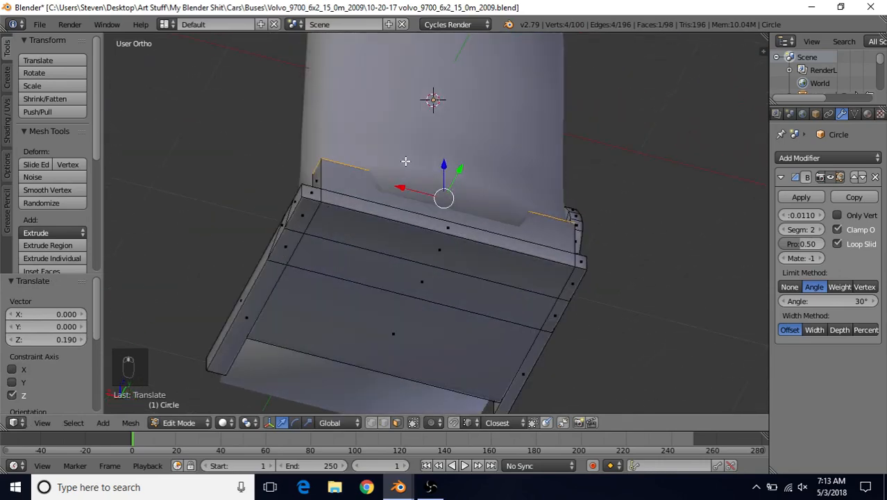
right_click(309, 212)
right_click(286, 247, "shift")
right_click(248, 313, "shift")
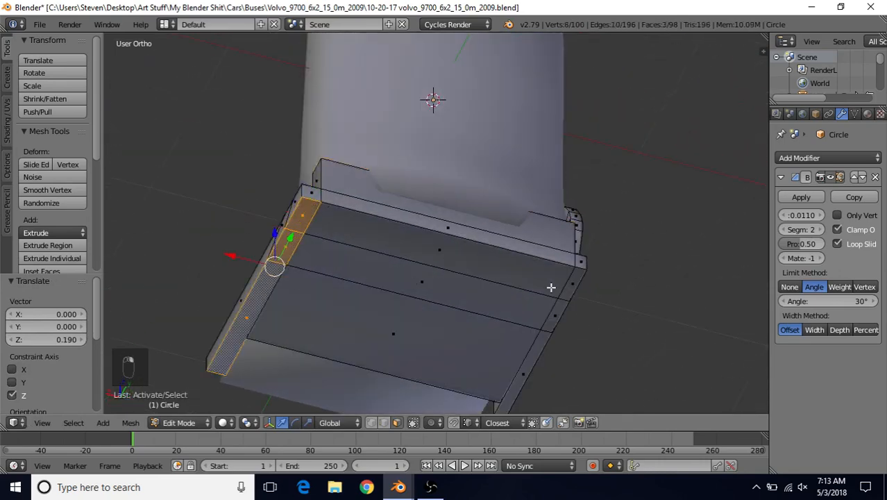
right_click(577, 281, "shift")
right_click(556, 314, "shift")
right_click(532, 347, "shift")
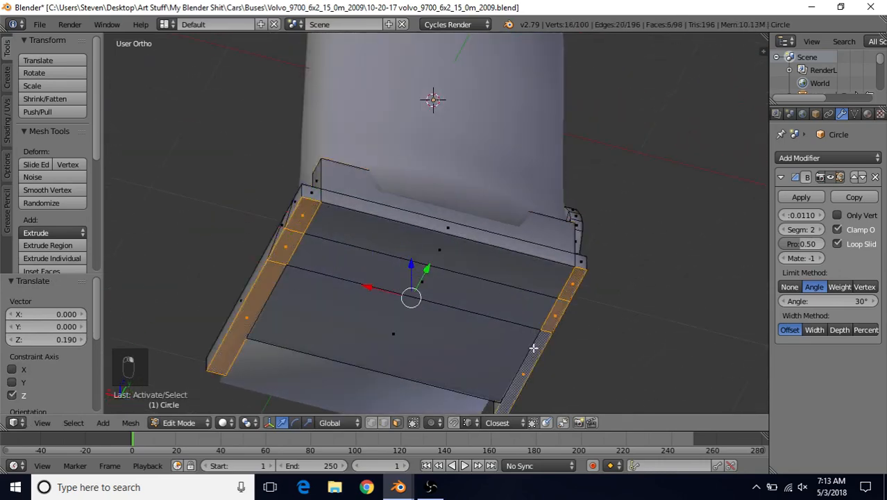
middle_click_drag(534, 304, 538, 239, "shift")
key("e")
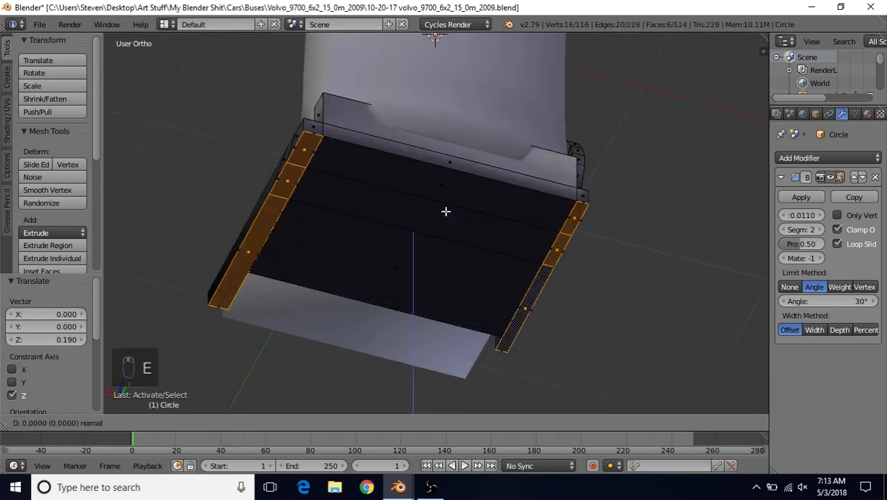
right_click(445, 211)
middle_click_drag(446, 219, 410, 281)
left_click_drag(408, 208, 409, 317)
Step: Try to move the six outer side faces of the leg panel opposite the armrest along the X axis
middle_click_drag(409, 317, 388, 274)
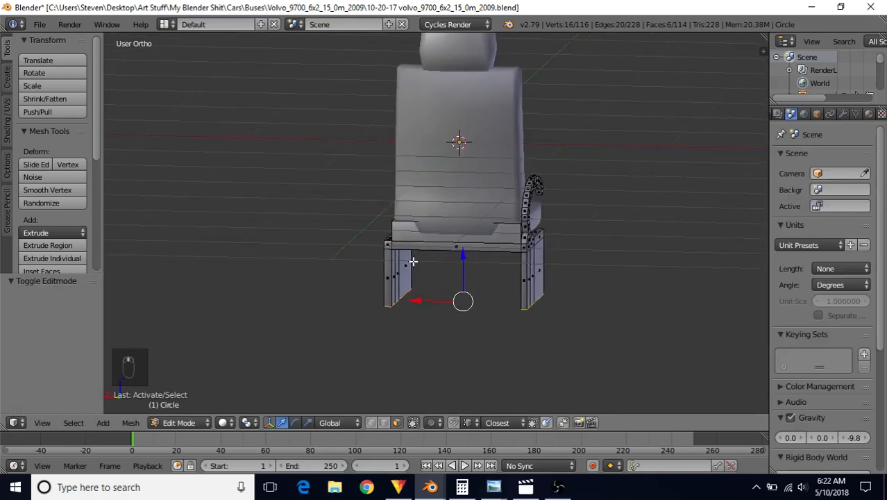
middle_click_drag(444, 278, 502, 279)
right_click(455, 272)
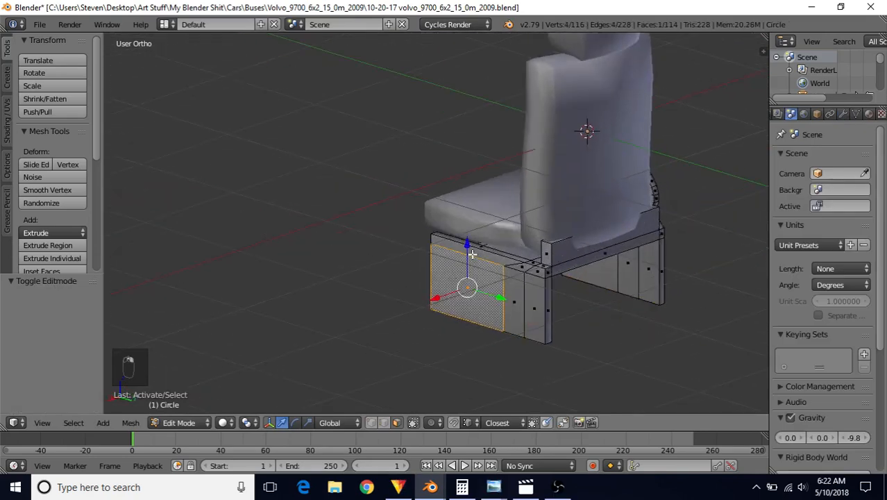
right_click(471, 251, "shift")
right_click(519, 292, "shift")
right_click(523, 268, "shift")
right_click(537, 273, "shift")
right_click(534, 292, "shift")
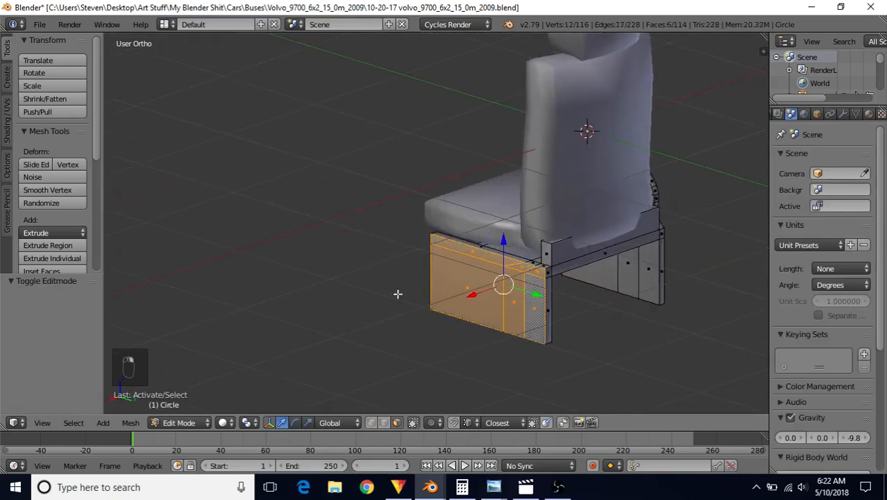
middle_click_drag(431, 274, 593, 282)
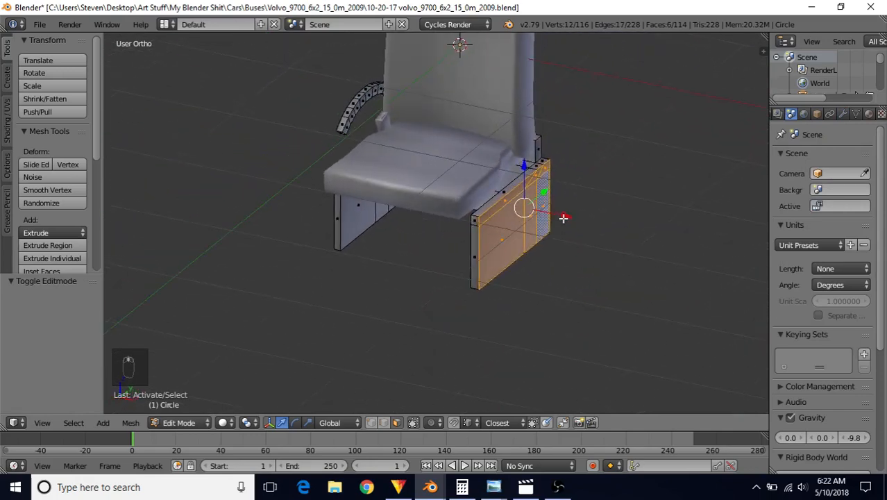
key("g")
key("x")
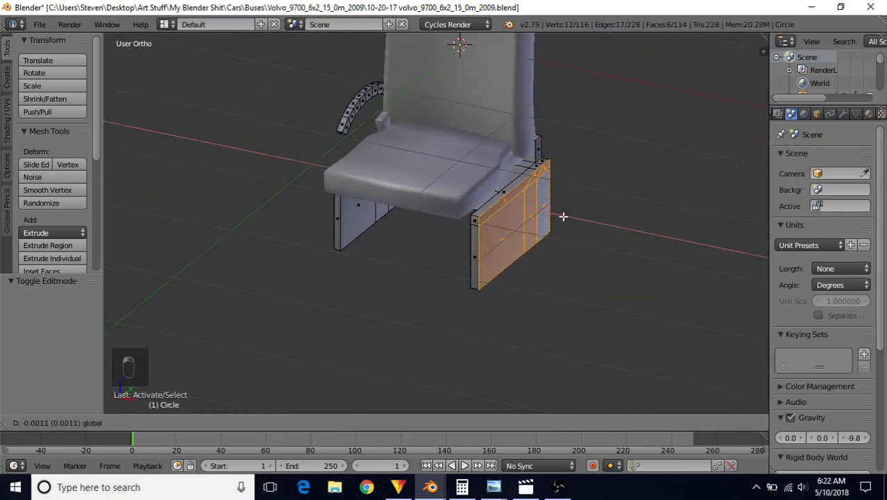
left_click(563, 217)
middle_click_drag(562, 213, 291, 242)
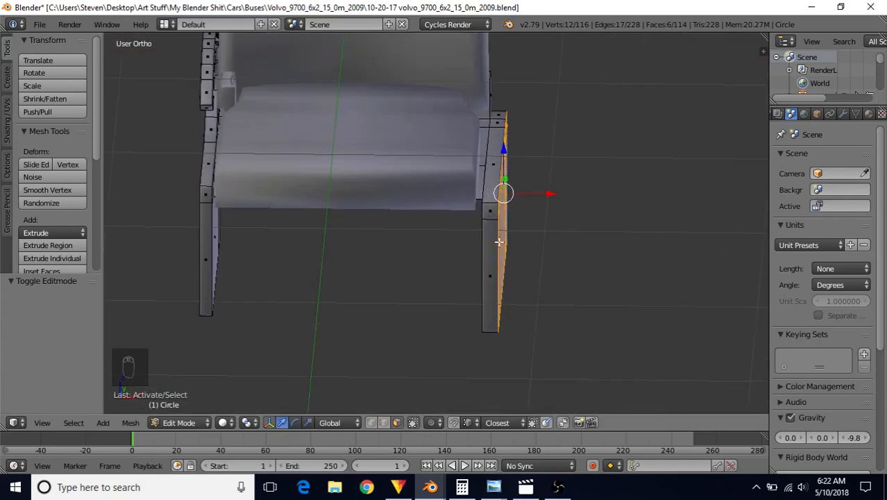
middle_click_drag(456, 267, 313, 222)
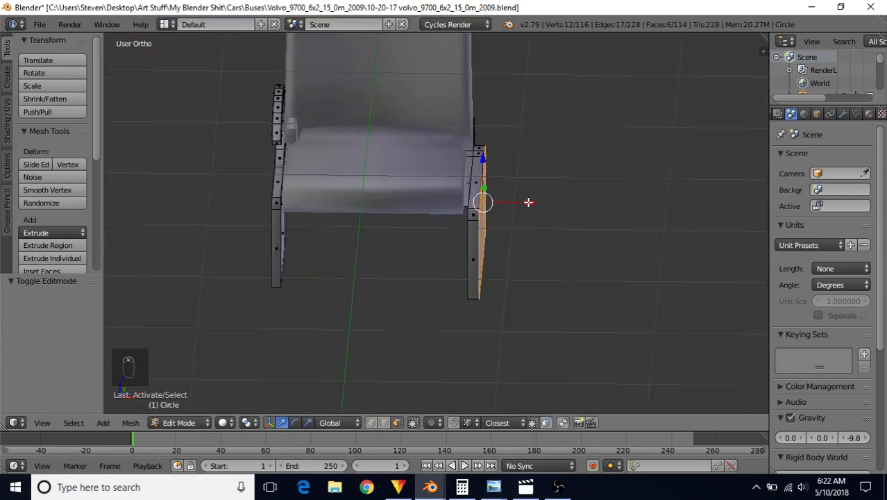
key("g")
key("x")
key("Escape")
middle_click_drag(447, 236, 510, 171)
Step: Return to object mode, select all three seat objects and duplicate them in place without any offset
key("Tab")
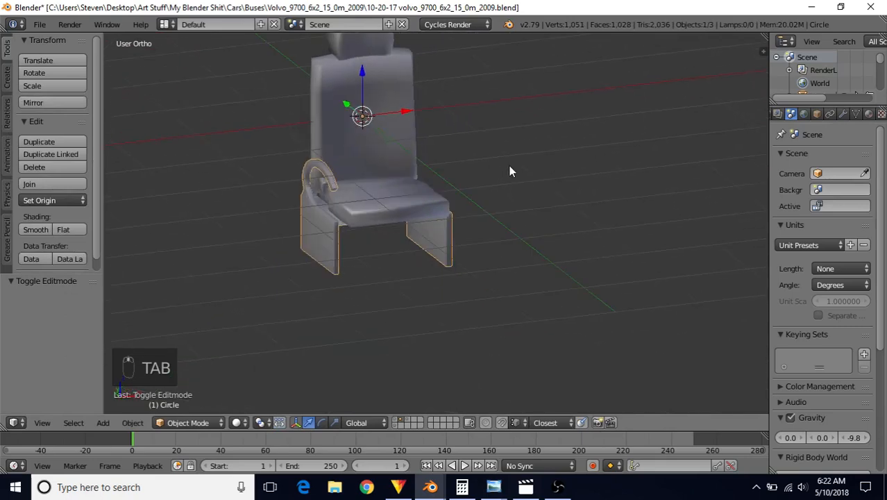
key("a")
key("a")
key("a")
key("a")
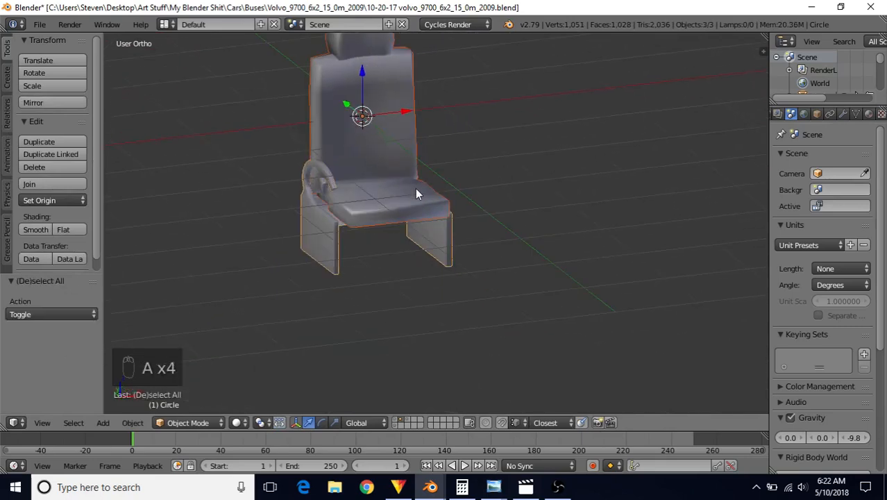
key("shift+d")
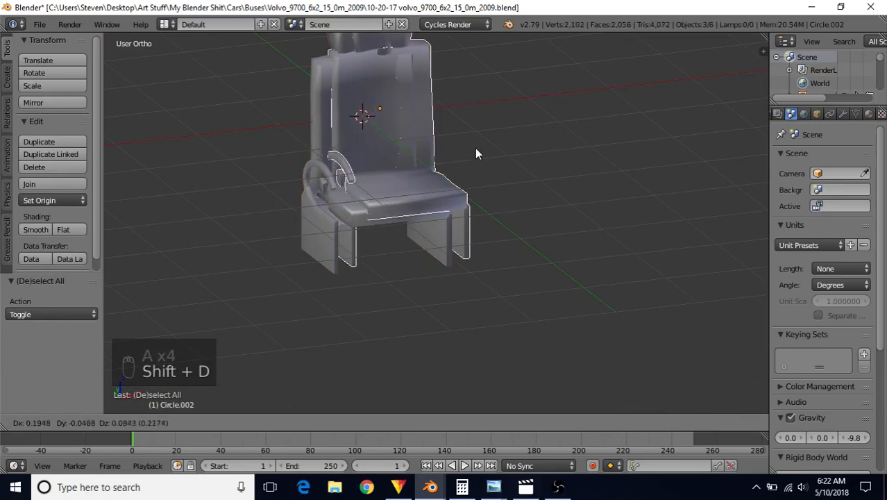
right_click(485, 147)
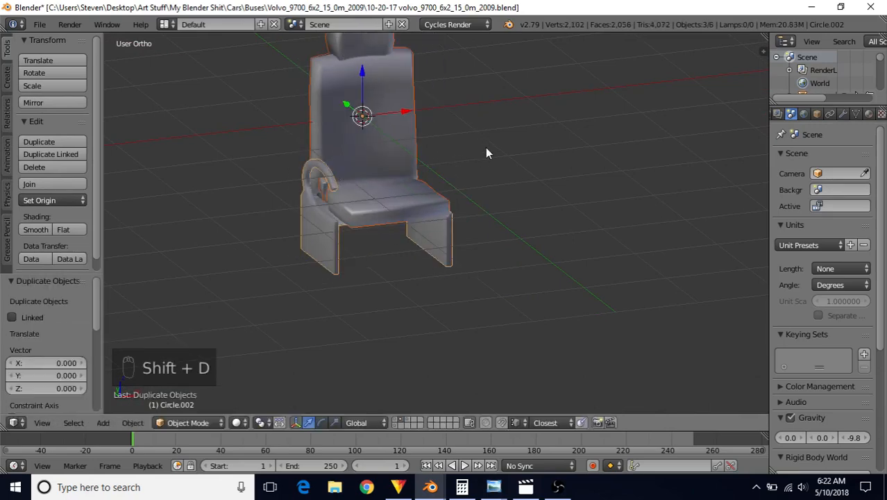
Step: Move the duplicated seat objects to the first layer and display that layer with the bus body
key("m")
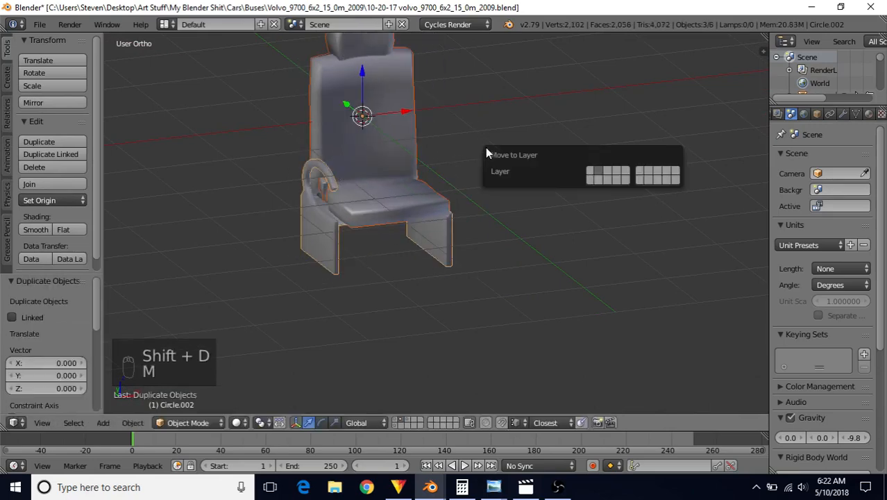
left_click(591, 173)
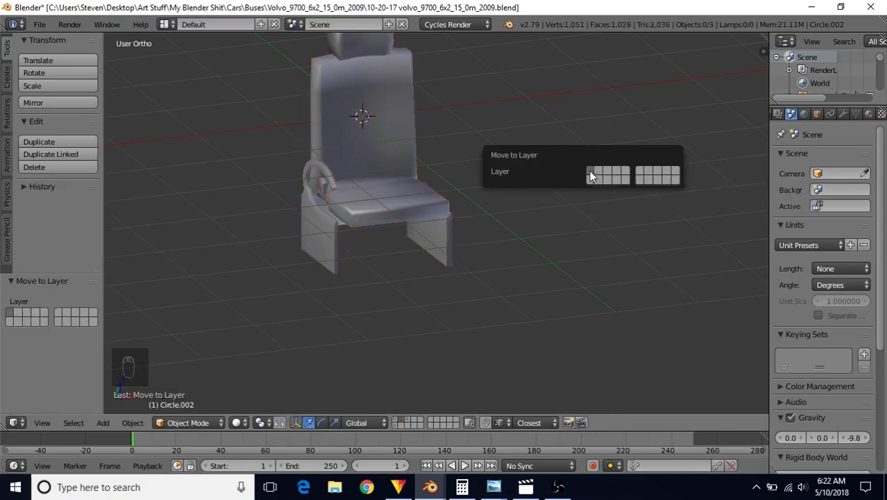
left_click(394, 422, "shift")
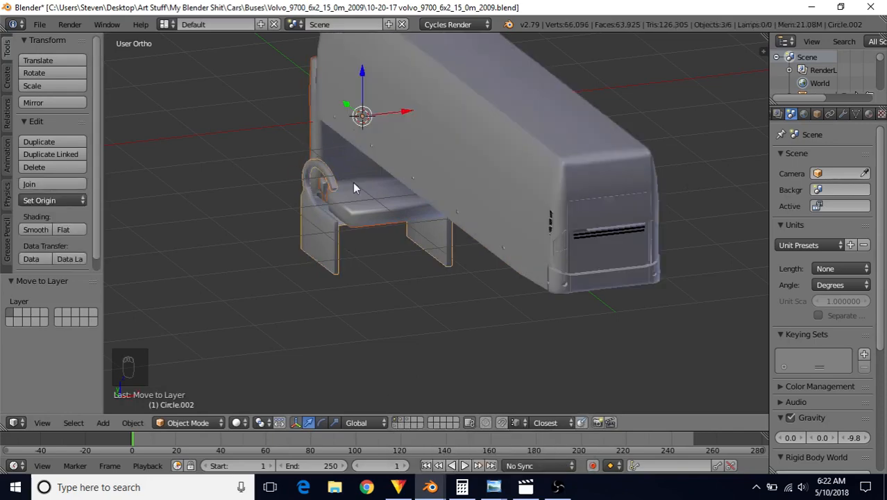
Step: Apply the Bevel modifier on the copied seat frame and the Mirror modifier on the copied cushion and backrest
scroll(347, 238, "down", 3)
middle_click_drag(347, 238, 501, 248)
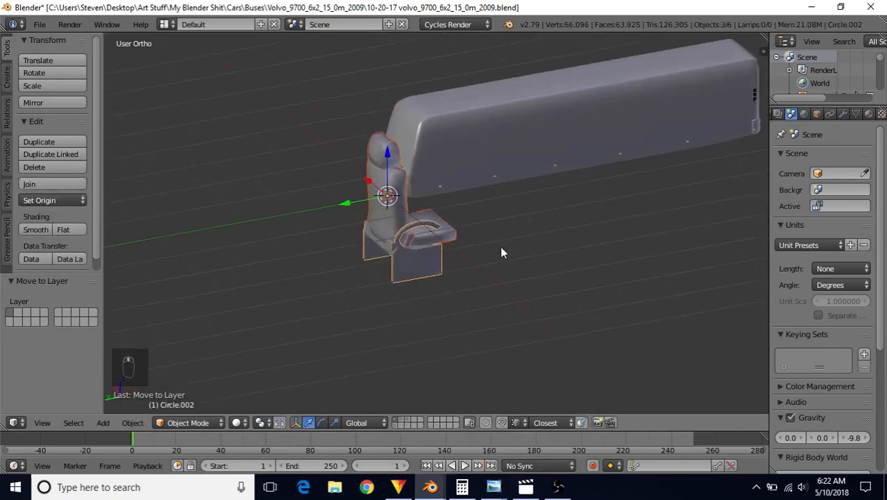
scroll(428, 281, "up", 3)
right_click(386, 307)
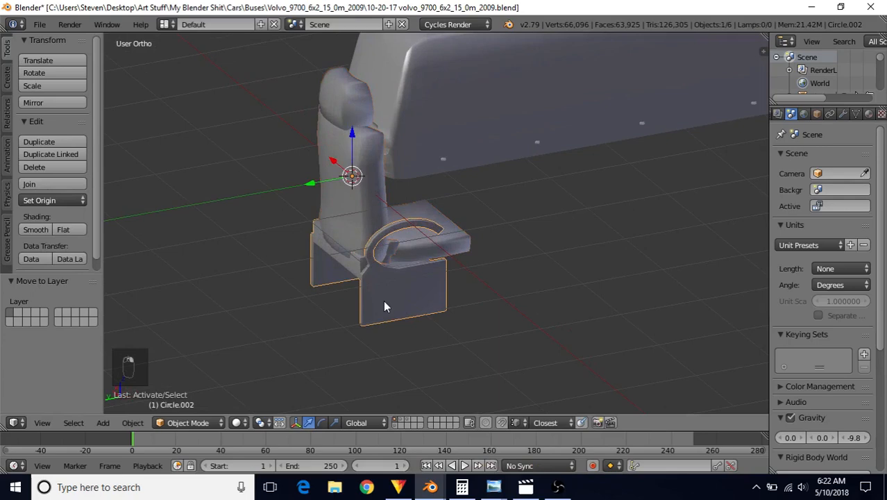
left_click(842, 115)
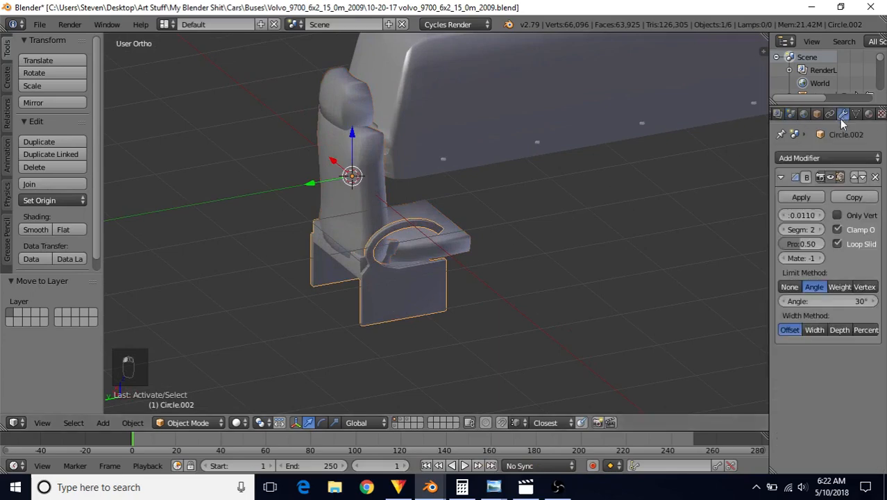
left_click(800, 197)
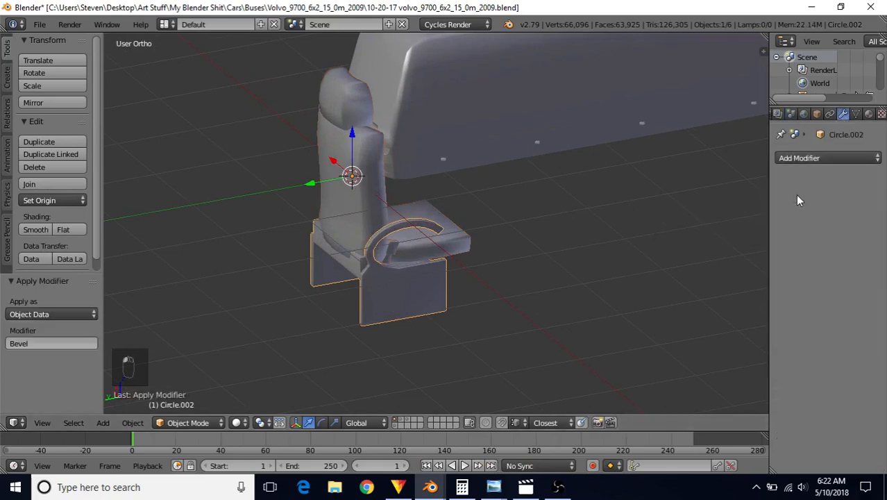
right_click(347, 177)
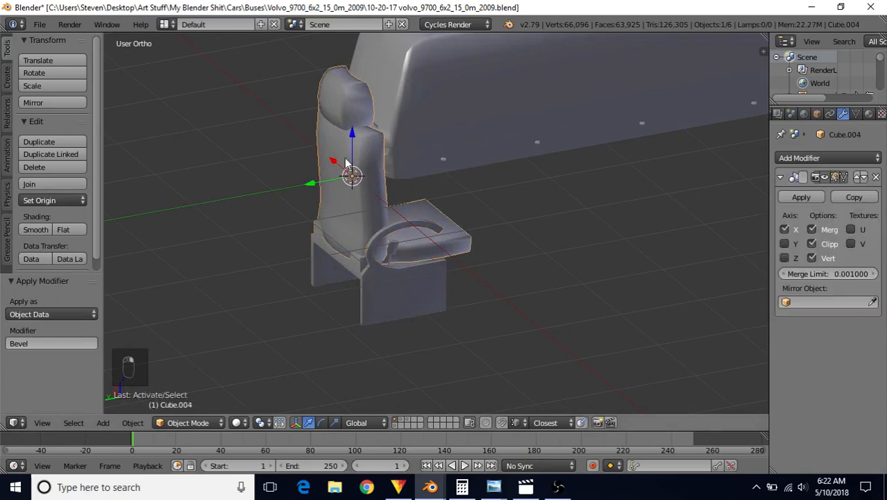
left_click(804, 198)
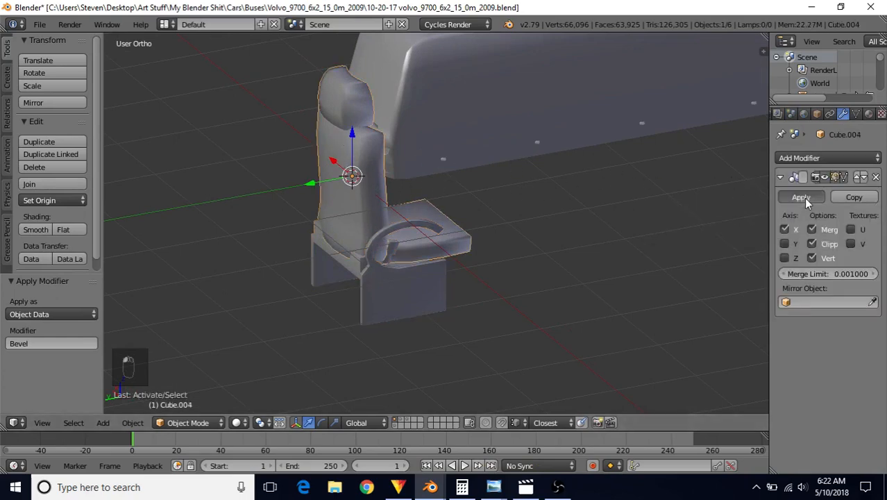
Step: Join the copied frame and the small bracket inside the armrest into the cushion and backrest object
middle_click_drag(439, 279, 483, 280)
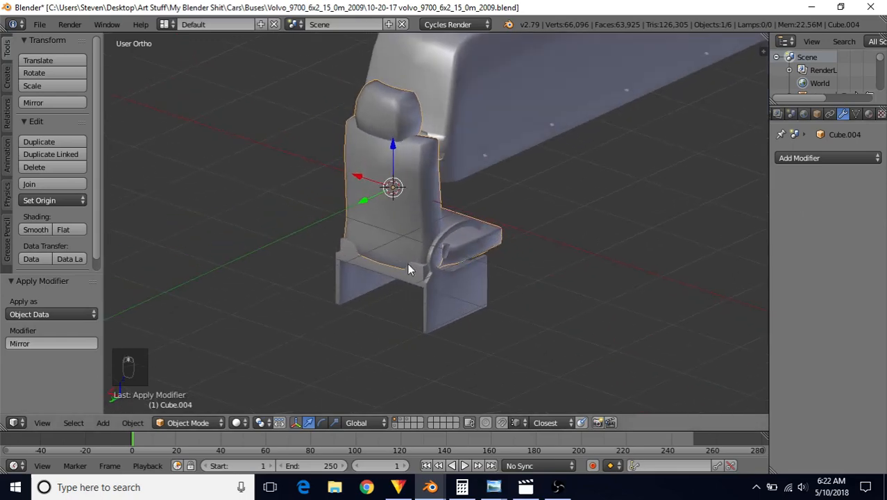
right_click(439, 283)
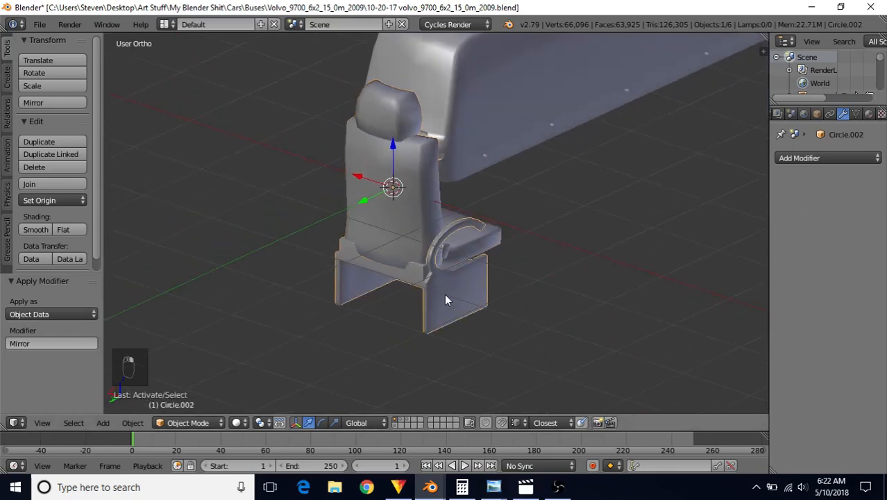
right_click(399, 210, "shift")
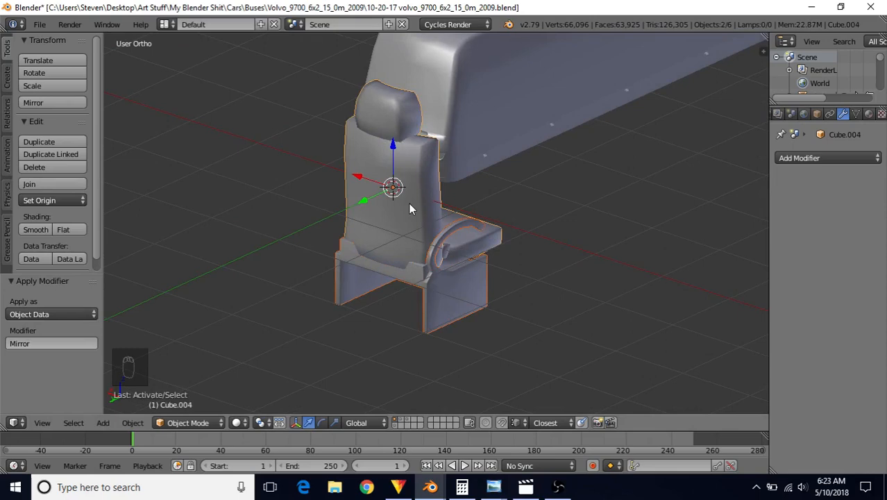
key("ctrl+j")
middle_click_drag(411, 207, 450, 256)
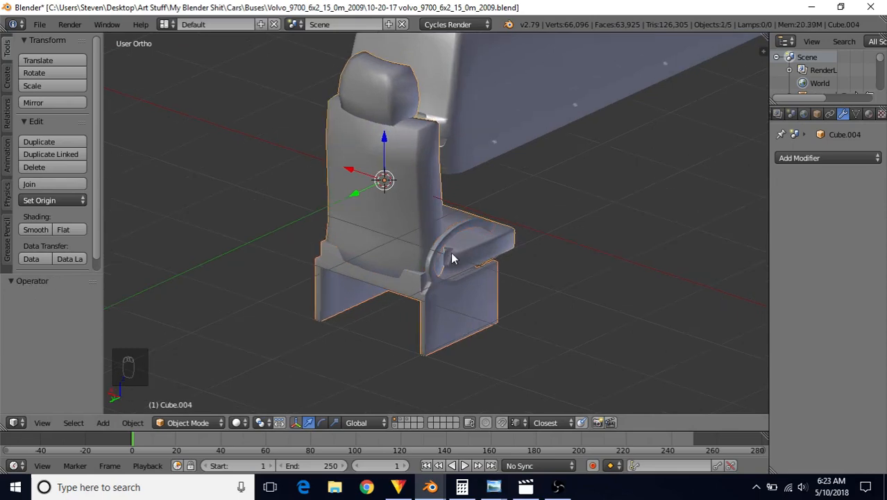
right_click(450, 259)
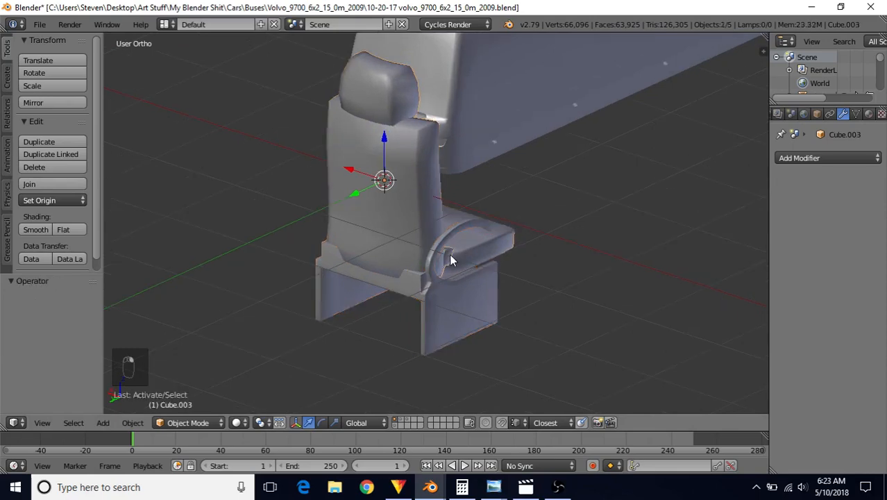
right_click(410, 197, "shift")
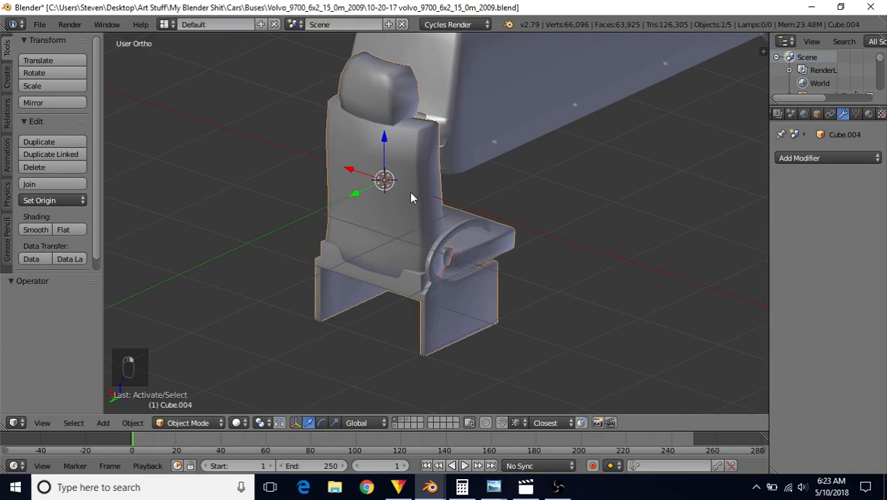
key("ctrl+j")
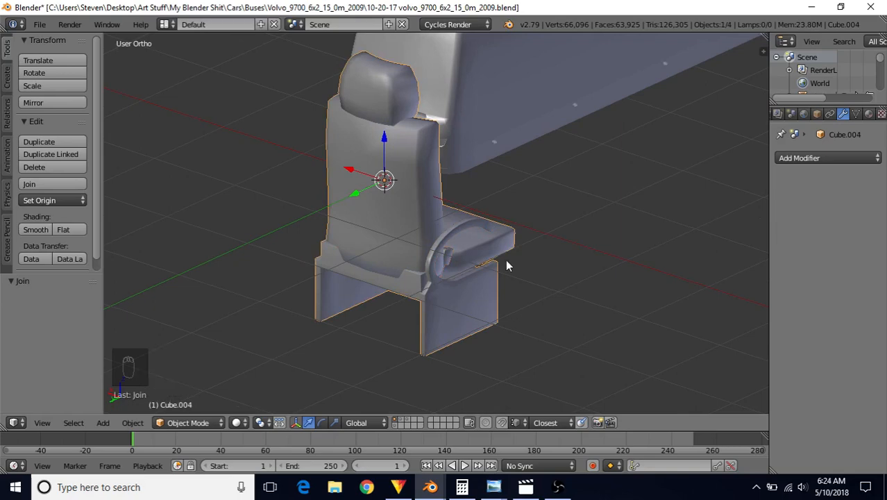
Step: In edit mode, reveal the hidden geometry, select the entire seat mesh and rotate it 180° about the Z axis
key("Tab")
key("alt+h")
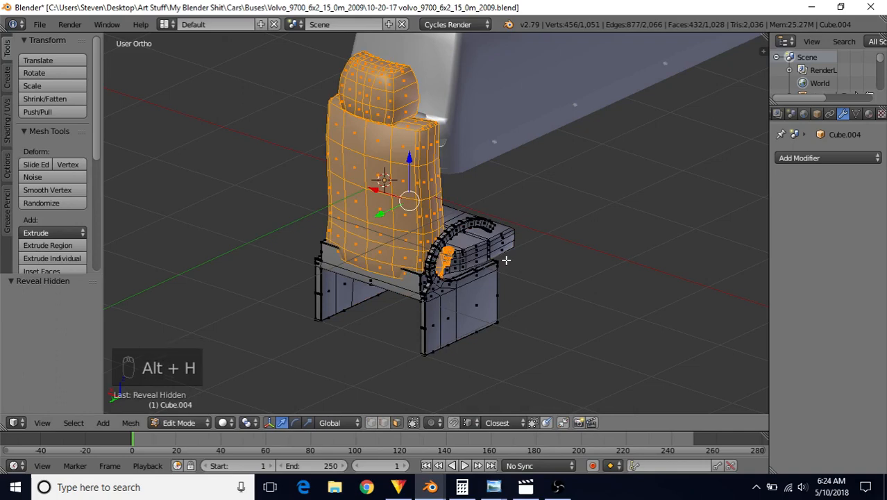
key("a")
key("a")
key("a")
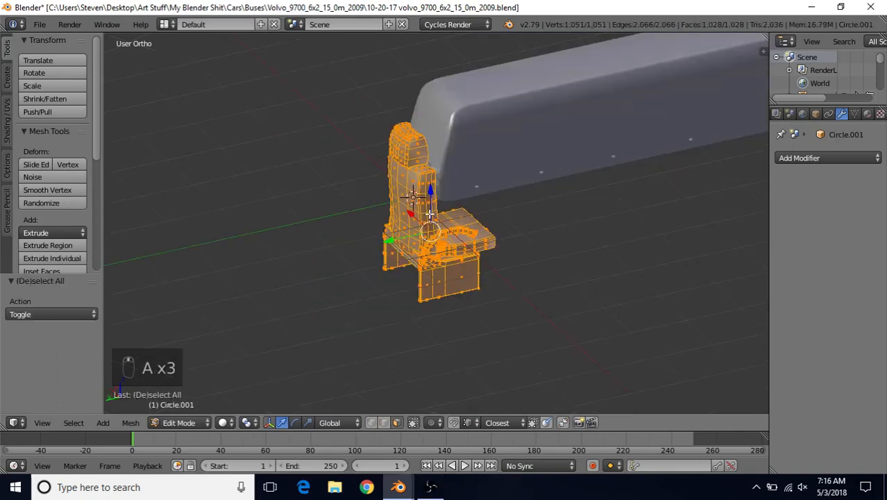
middle_click_drag(361, 222, 429, 219)
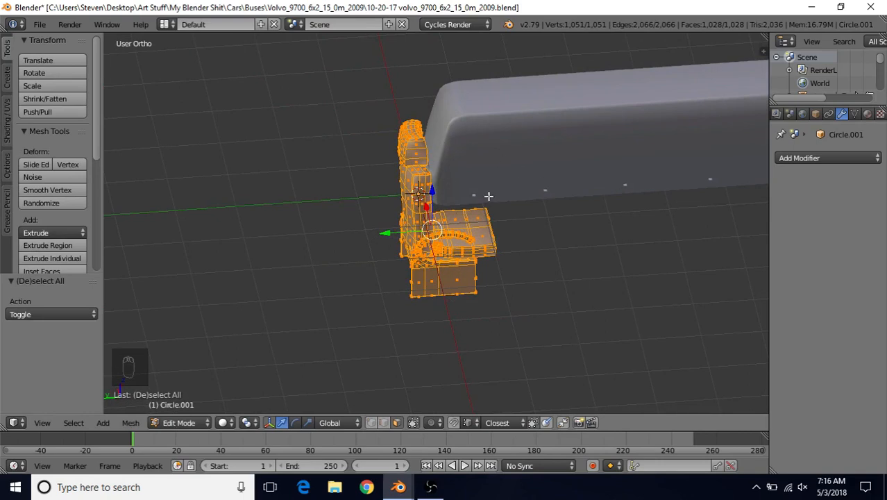
key("r")
type("z")
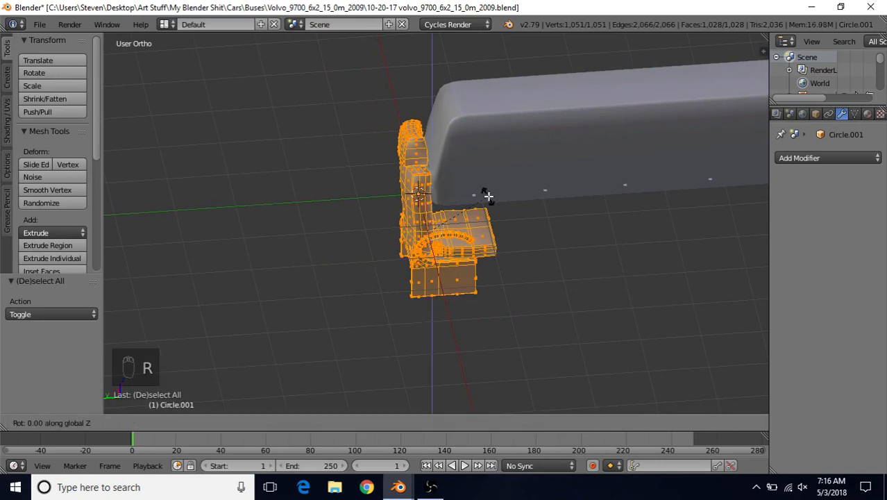
type("180")
key("Return")
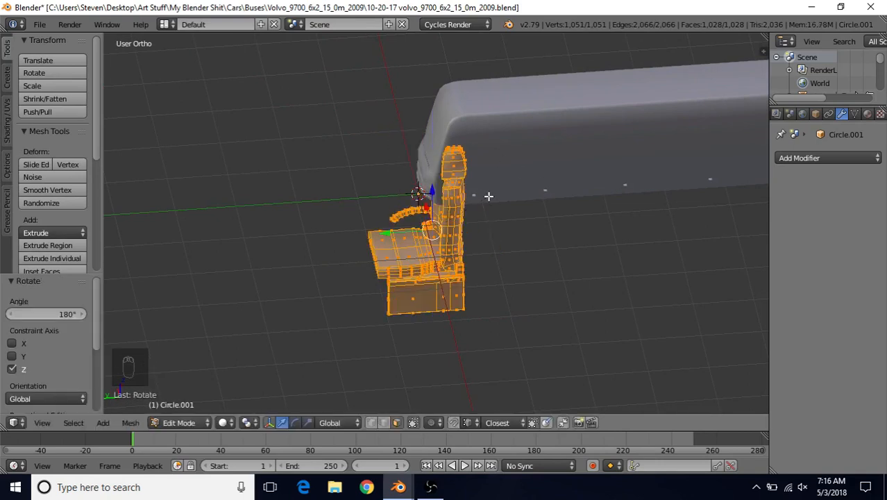
Step: Scale the whole seat mesh down uniformly by a factor of 0.305
middle_click_drag(335, 232, 462, 175)
key("s")
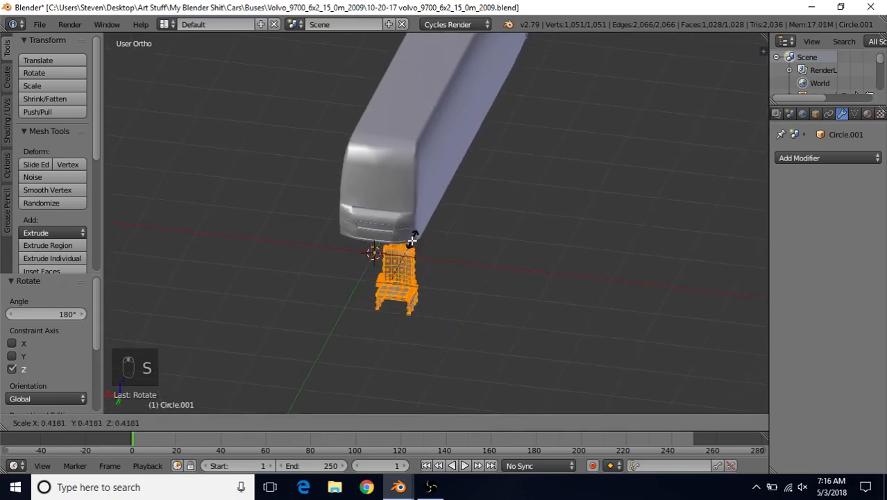
left_click(410, 250)
Step: In front wireframe view, raise the seat 1.410 on Z into the bus outline and shift it 0.490 on X
key("KP_1")
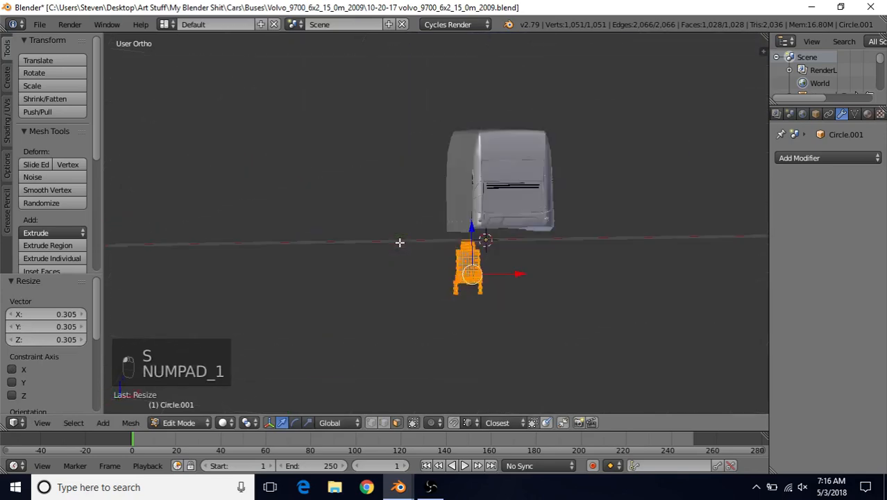
key("z")
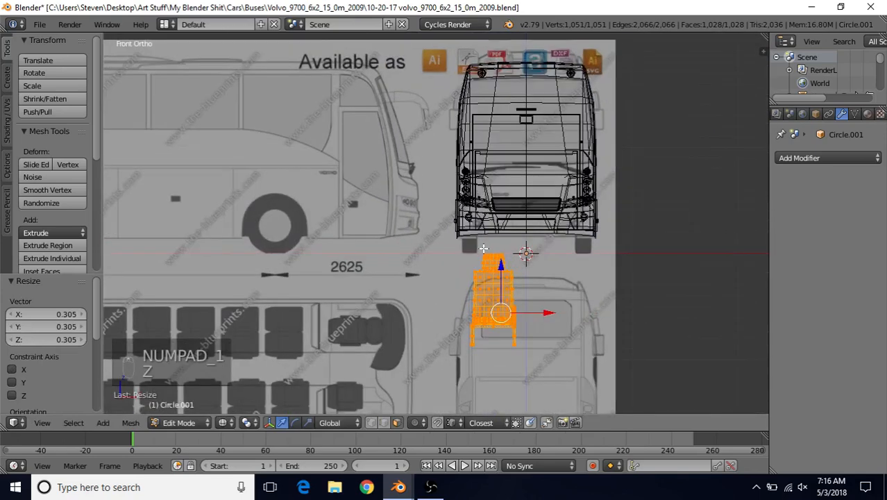
middle_click_drag(484, 246, 447, 258, "shift")
left_click_drag(463, 273, 484, 126)
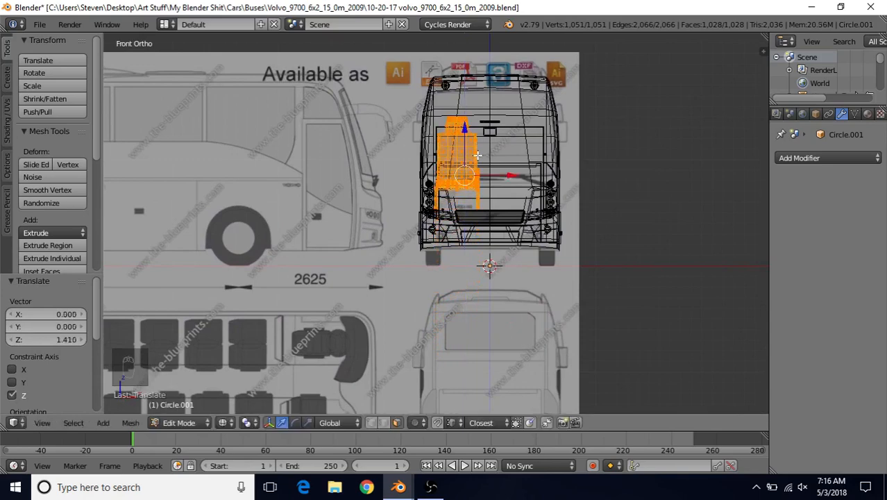
left_click_drag(508, 178, 557, 177)
Step: Scale the seat uniformly by 0.837 and raise it 0.115 on Z within the bus outline
middle_click_drag(534, 195, 507, 217, "shift")
scroll(508, 219, "up", 2)
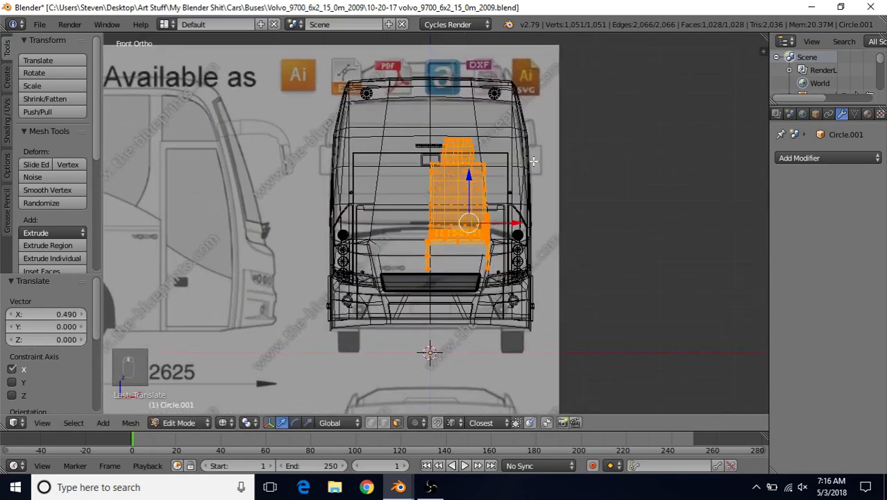
key("s")
left_click(512, 157)
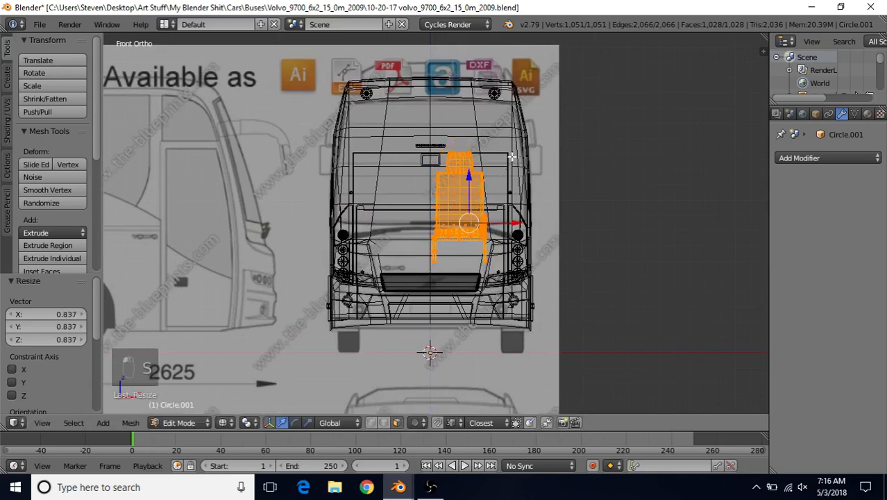
left_click_drag(468, 175, 468, 159)
Step: In solid shading, move the seat along Y out in front of the bus windshield and raise it 0.157 on Z
key("z")
scroll(453, 241, "down", 4)
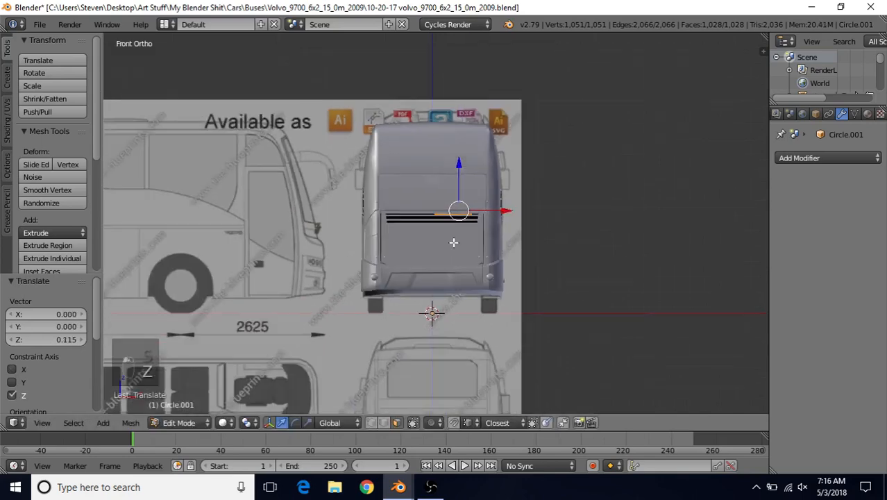
middle_click_drag(431, 223, 526, 243)
scroll(526, 243, "up", 2)
left_click_drag(375, 222, 444, 219)
left_click_drag(485, 176, 485, 150)
Step: Scale the seat uniformly by about 0.79 and shift it 0.043 on X in front of the windshield
middle_click_drag(484, 151, 447, 179)
scroll(450, 184, "up", 1)
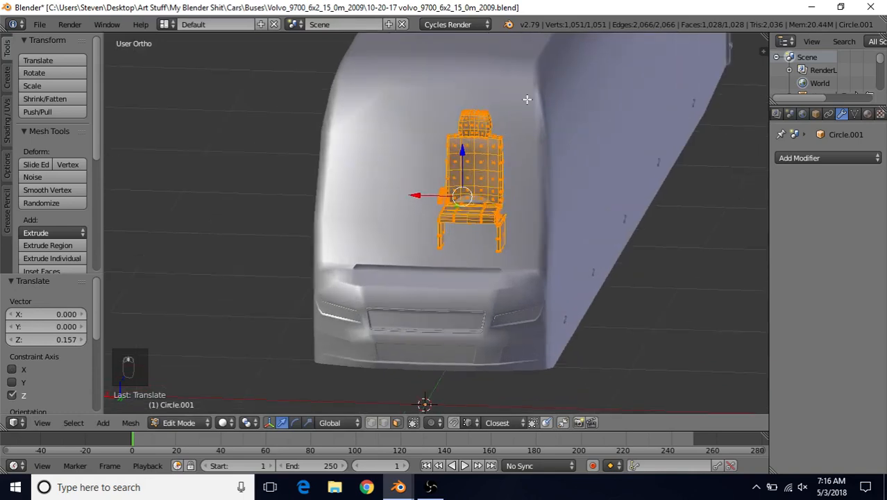
key("s")
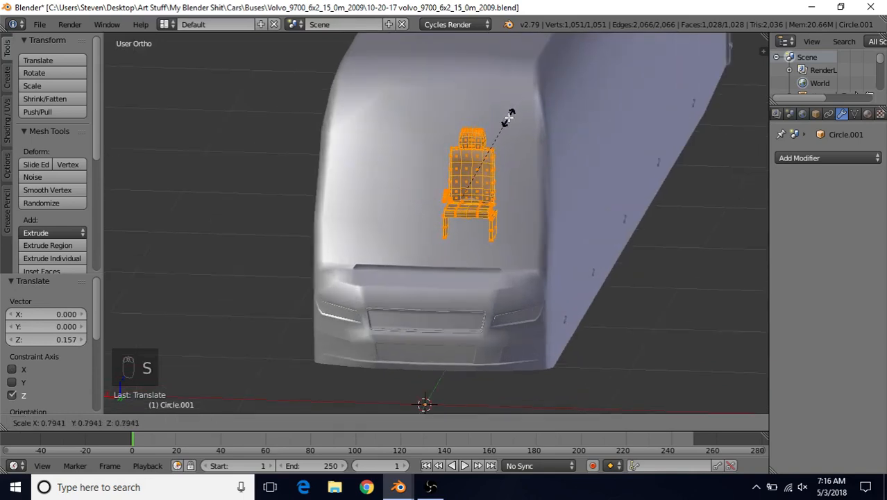
left_click(509, 119)
left_click_drag(425, 194, 415, 195)
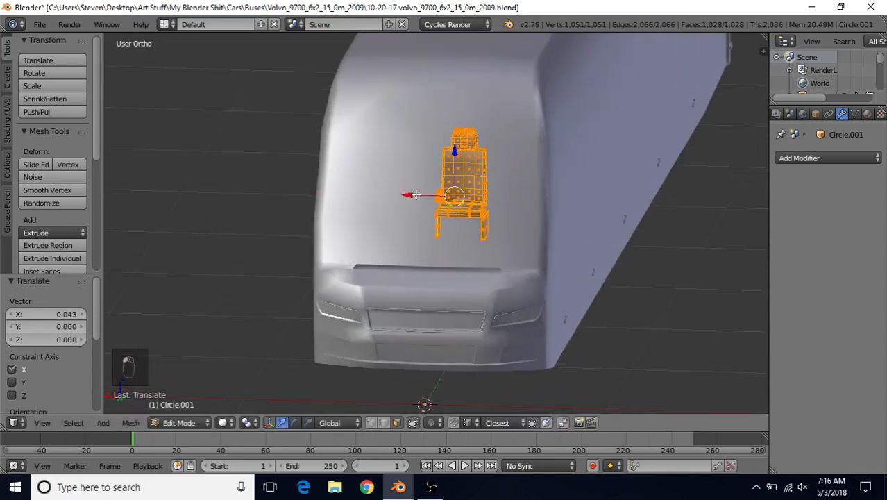
Step: Scale the seat uniformly by 0.893 and raise it 0.036 on Z in front of the windshield
middle_click_drag(515, 181, 525, 178)
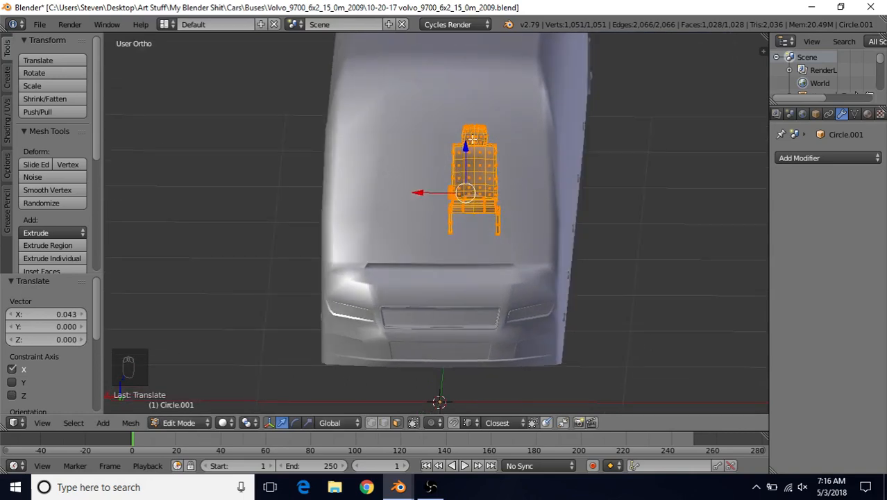
key("s")
left_click(513, 120)
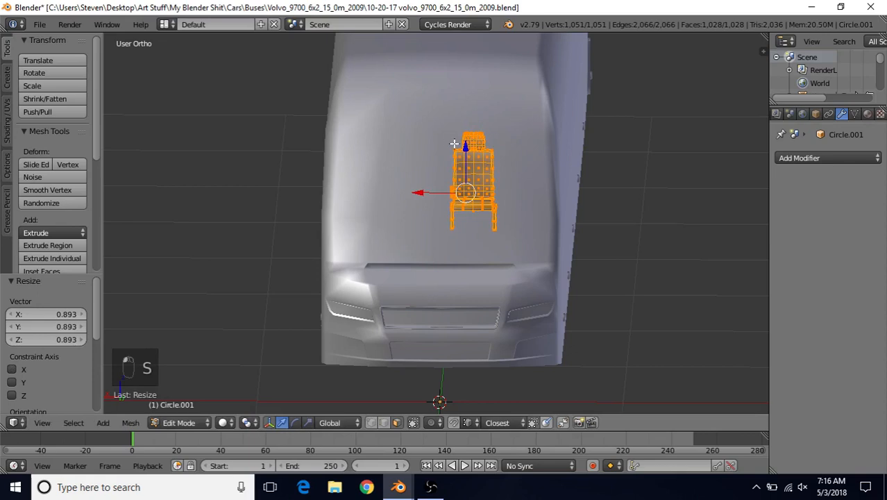
left_click_drag(463, 146, 467, 138)
Step: Fine-tune the seat's uniform scale, first by 1.011 and again slightly, and shift it -0.004 on X
key("s")
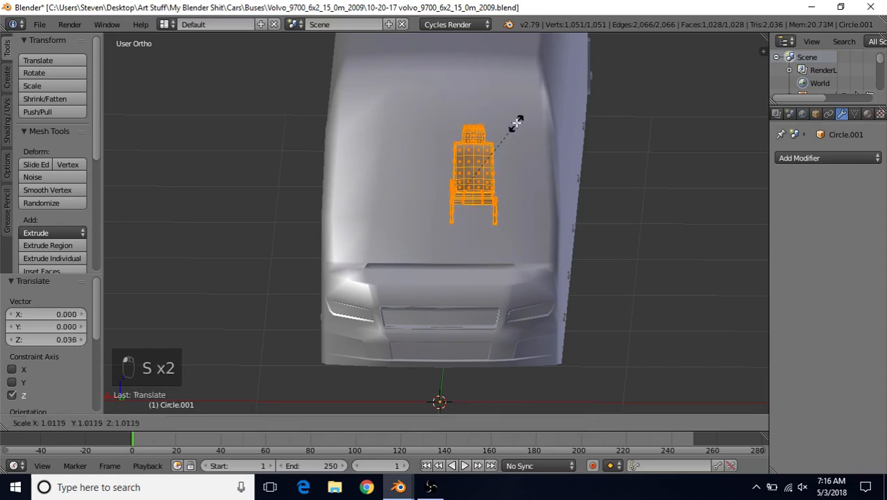
left_click(516, 124)
key("s")
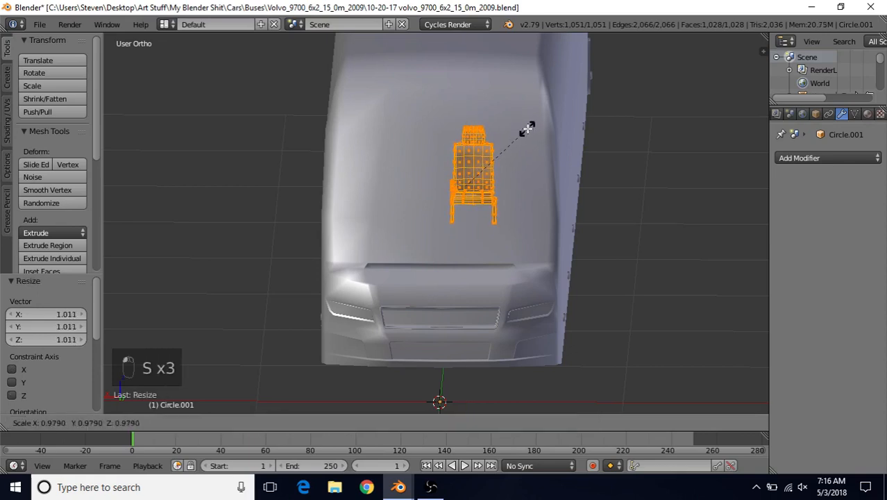
left_click(501, 145)
left_click_drag(430, 186, 431, 188)
scroll(499, 168, "down", 1)
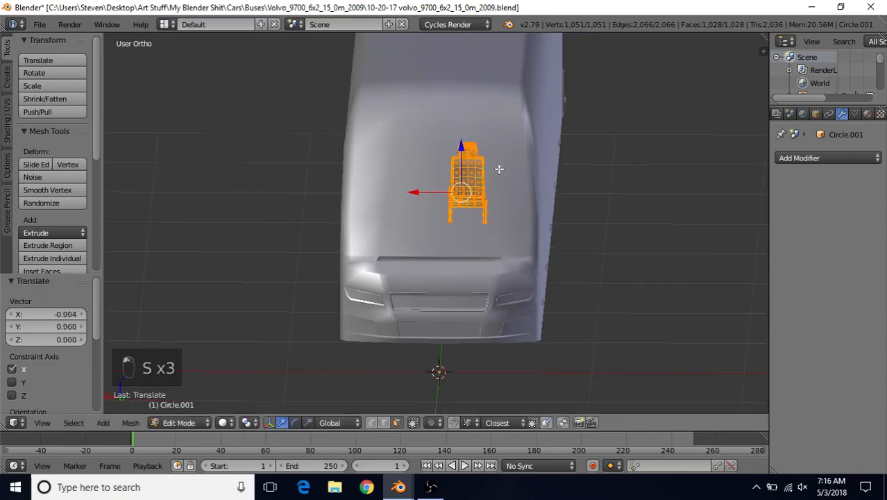
Step: Duplicate the whole seat and move the copy -0.266 along X so it stands beside the original
middle_click_drag(499, 170, 496, 181)
middle_click_drag(493, 186, 536, 183)
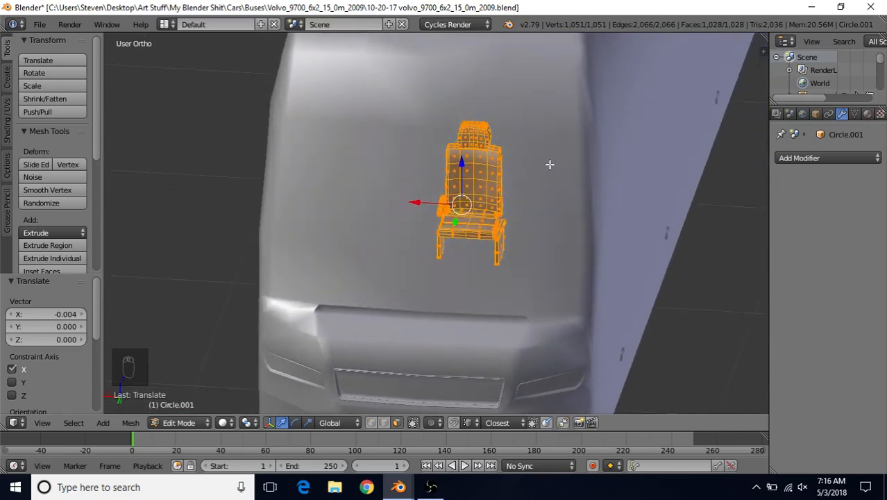
key("shift+d")
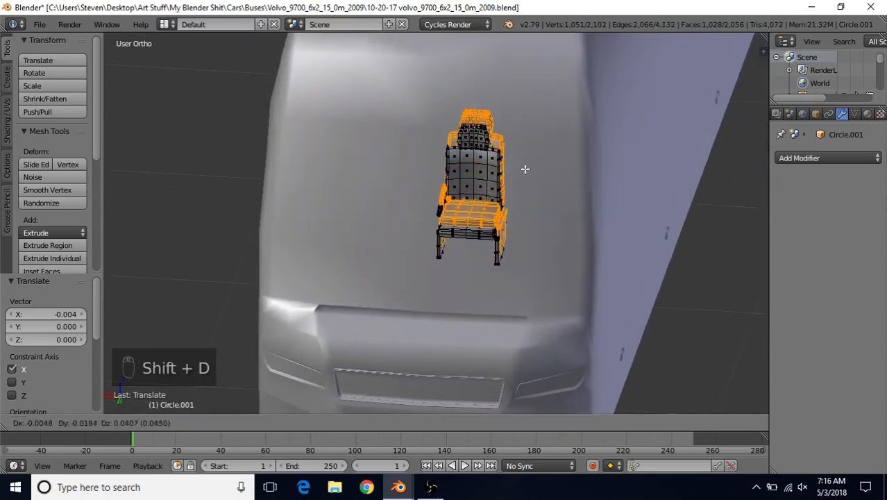
right_click(518, 152)
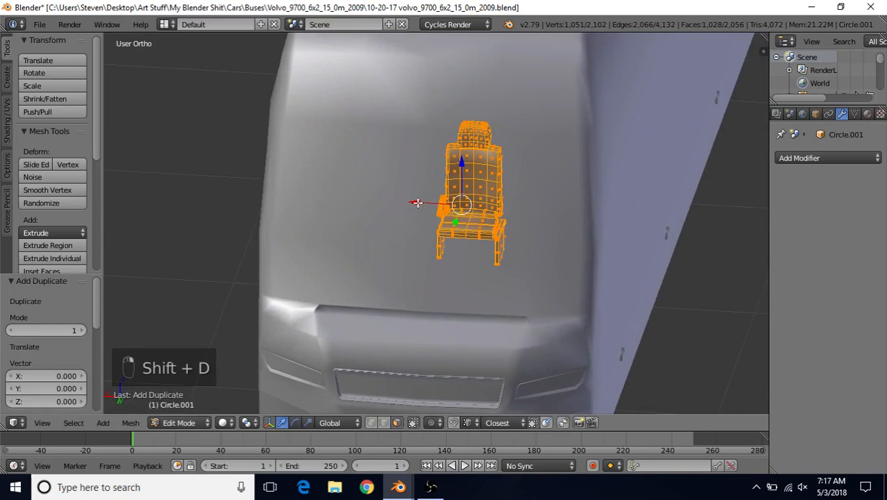
key("shift+d")
key("x")
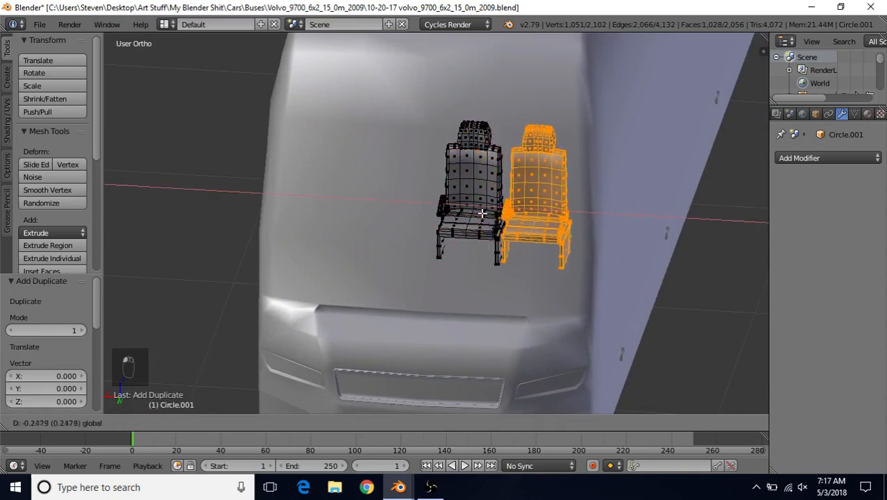
left_click(481, 214)
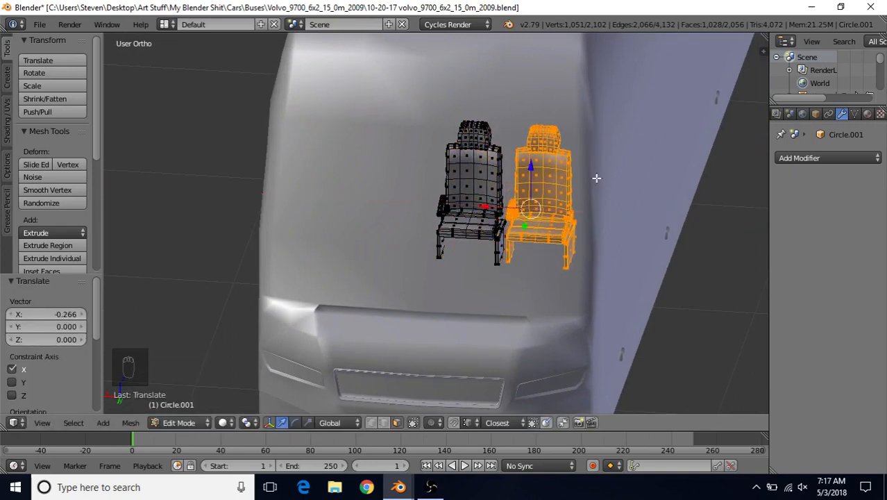
Step: Mirror the seat copy by scaling it -1 along X and recalculate its normals outward
key("s")
key("x")
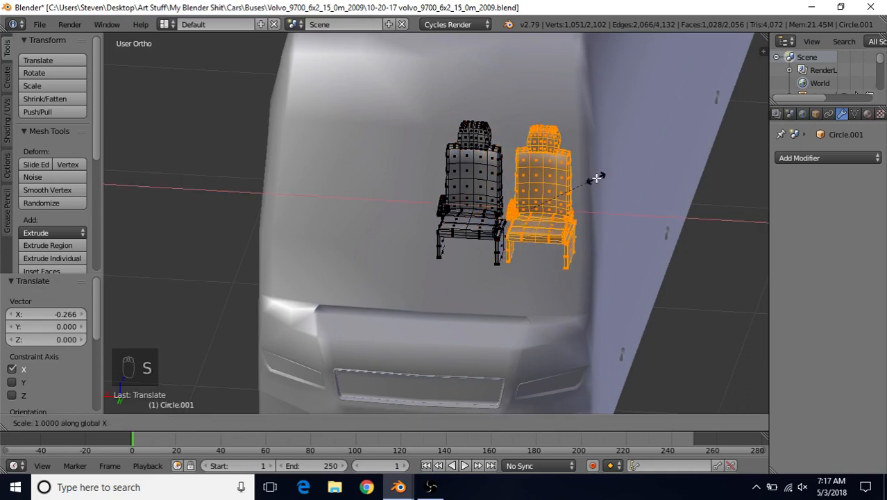
type("-1")
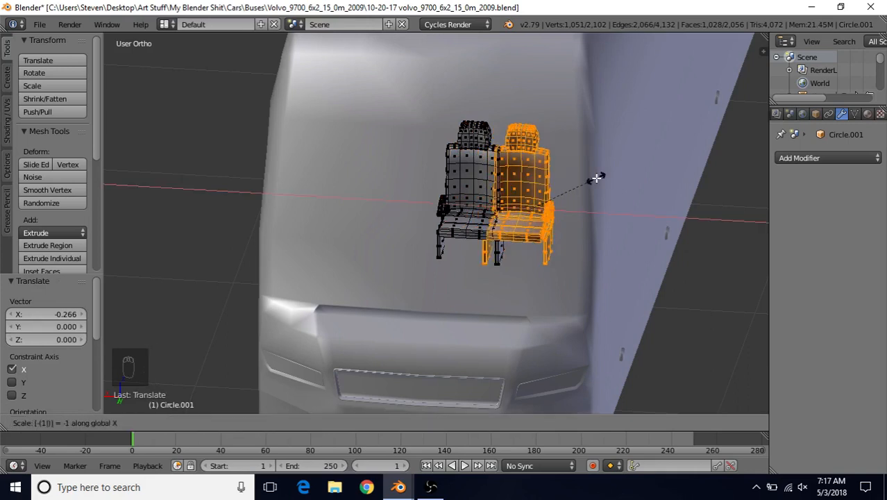
key("Return")
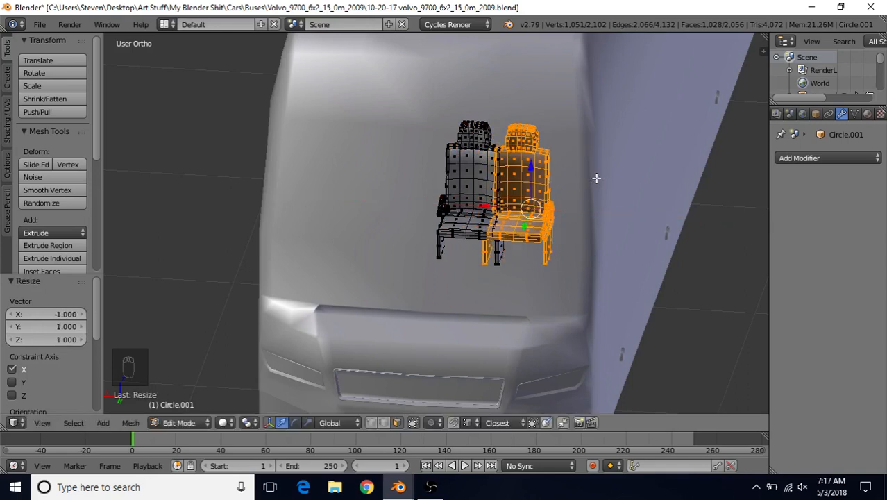
key("ctrl+n")
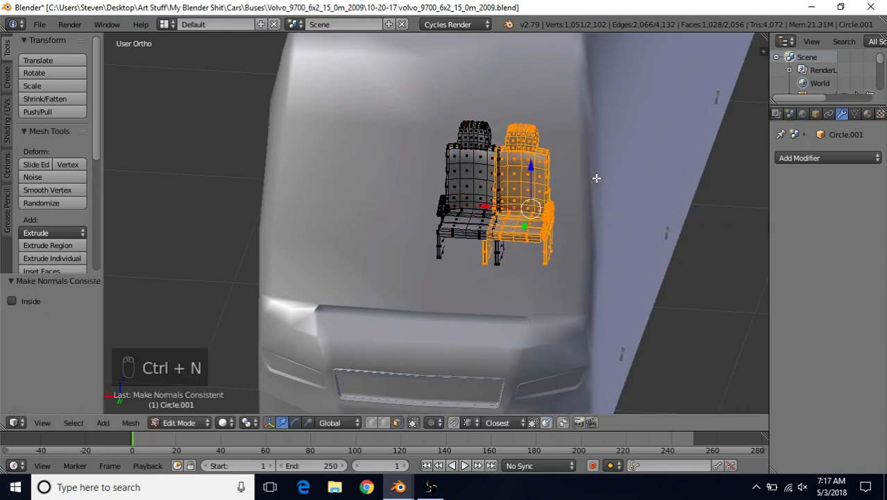
Step: Move the mirrored seat -0.056 along X, plus a further -0.007, so the adjacent legs of both seats sit side by side
left_click_drag(482, 215, 498, 213)
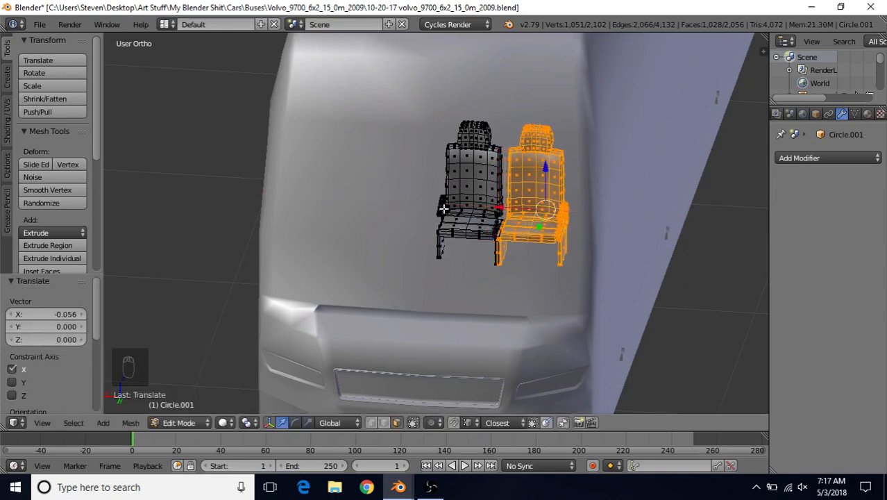
middle_click_drag(447, 208, 459, 209)
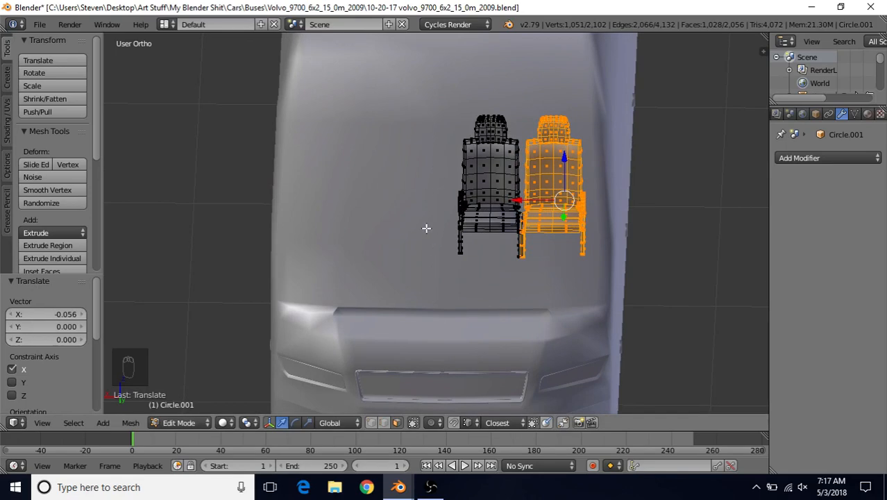
middle_click_drag(585, 206, 578, 231)
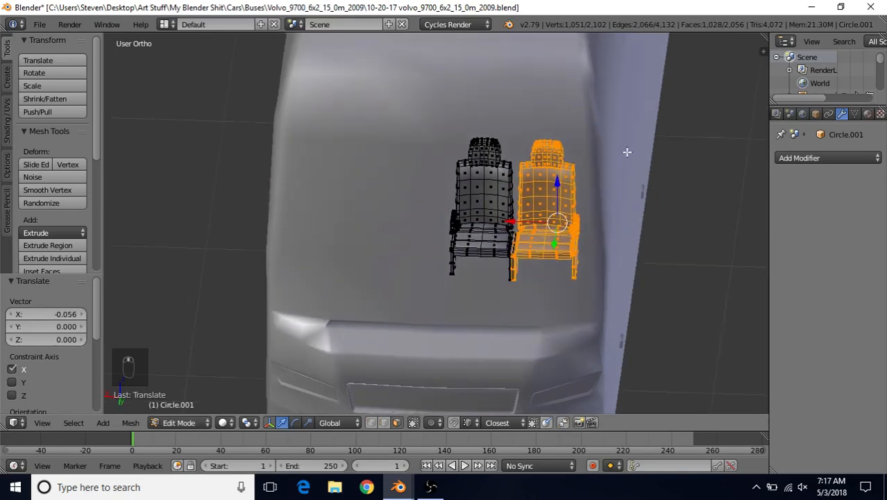
scroll(539, 244, "up", 5)
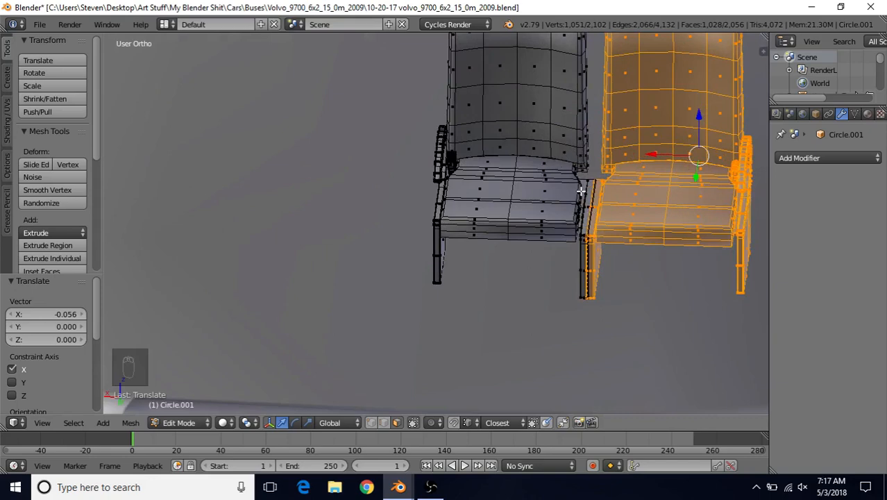
scroll(543, 223, "down", 3)
scroll(619, 182, "up", 3)
left_click_drag(646, 156, 651, 157)
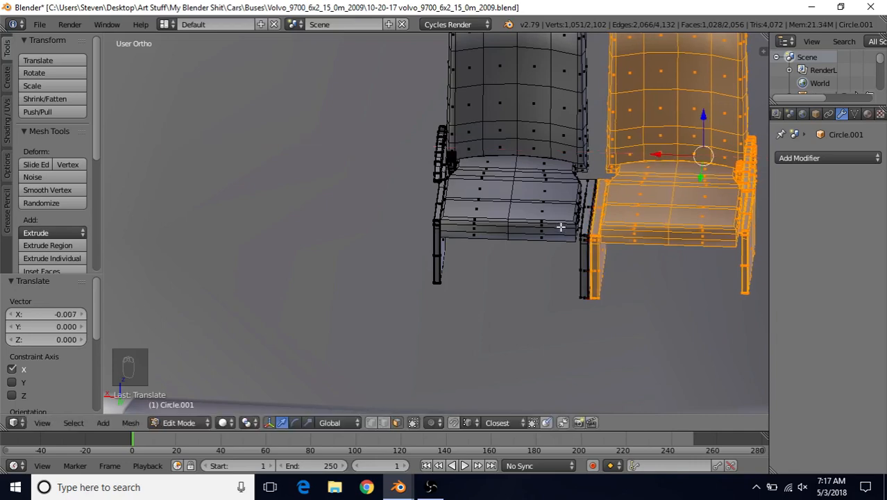
scroll(586, 221, "down", 4)
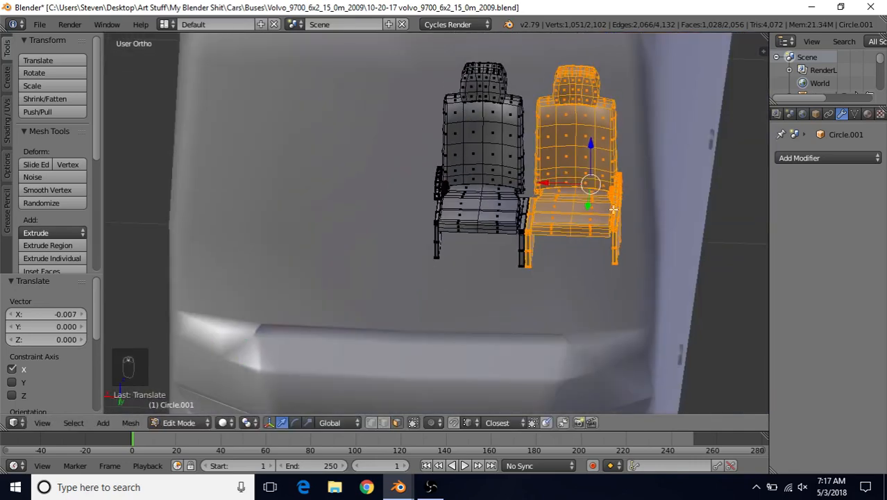
Step: Check the seat pair's width and height against the bus outline in front wireframe view and in solid shading
key("KP_1")
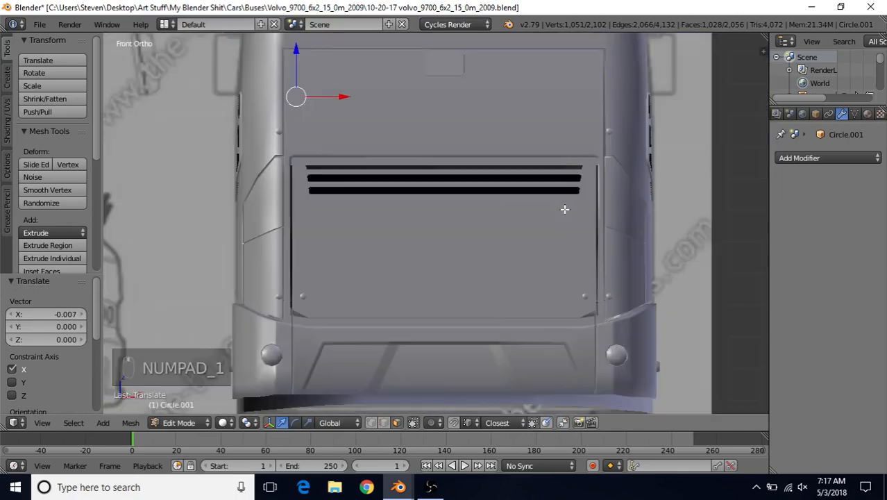
key("z")
scroll(406, 223, "up", 3)
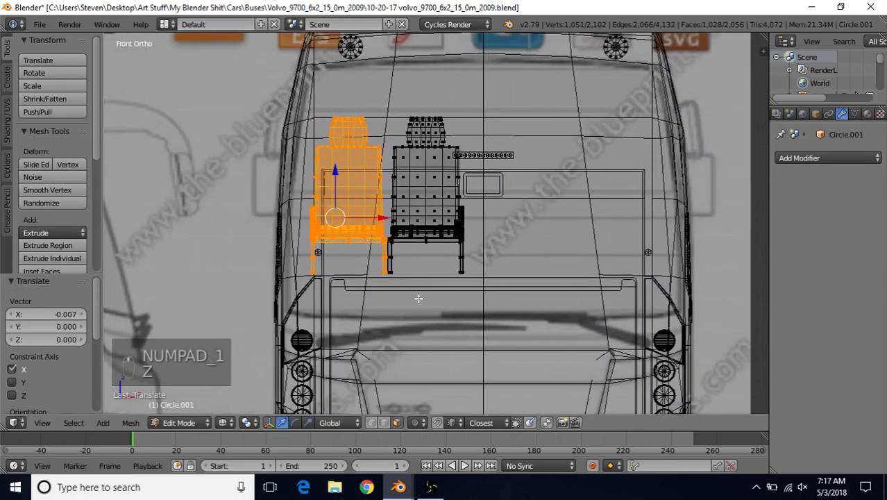
scroll(397, 205, "down", 2)
key("z")
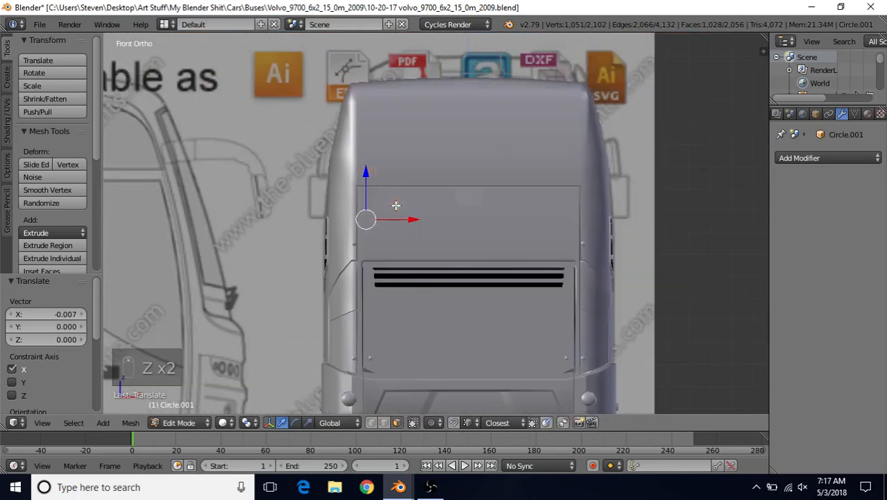
middle_click_drag(403, 184, 662, 201)
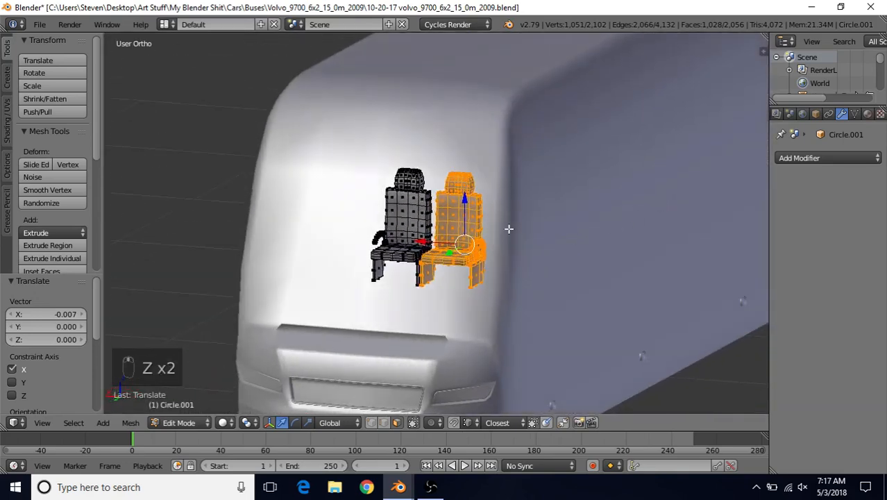
middle_click_drag(497, 227, 538, 227)
Step: Select both seats and move them along Y from the windshield into the bus body, with a final shift of -0.009 on X
key("a")
key("a")
key("a")
scroll(514, 250, "down", 2)
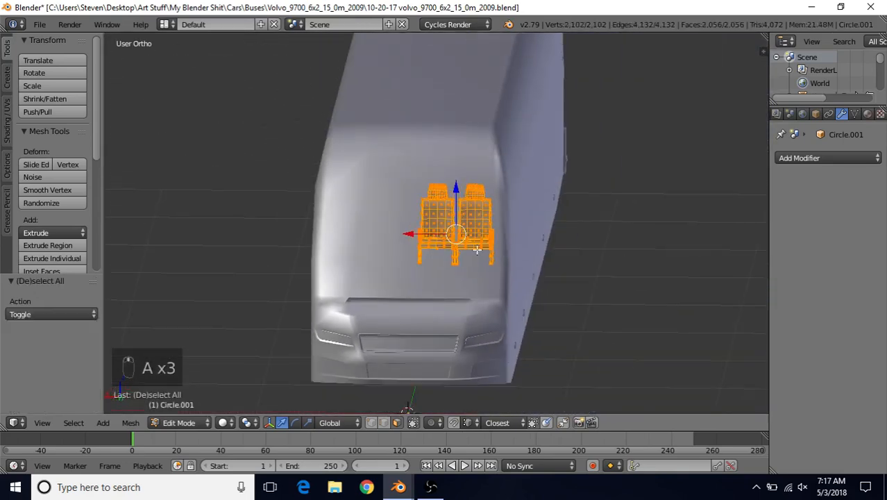
middle_click_drag(477, 250, 391, 286)
left_click_drag(338, 258, 418, 250)
middle_click_drag(418, 231, 527, 223)
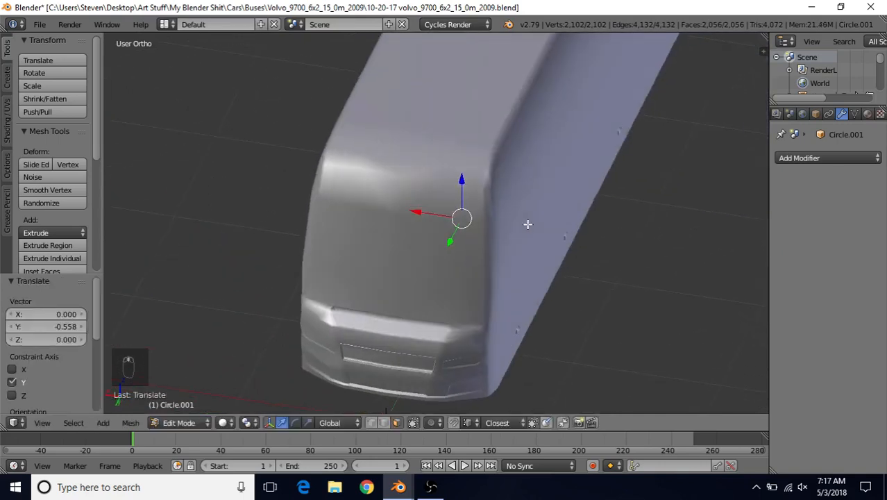
left_click_drag(452, 240, 448, 197)
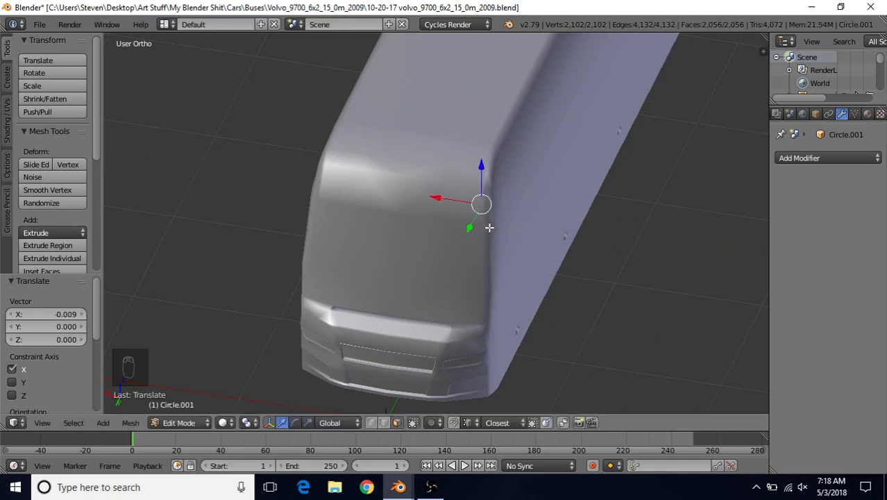
Step: In front wireframe view, duplicate the seat pair and leave the copy in its original place
middle_click_drag(489, 228, 474, 183)
scroll(475, 205, "up", 3)
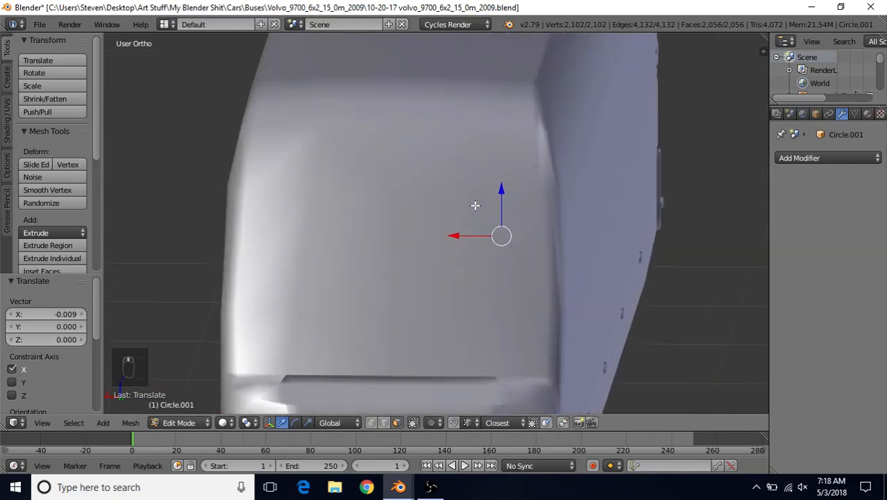
key("KP_1")
key("z")
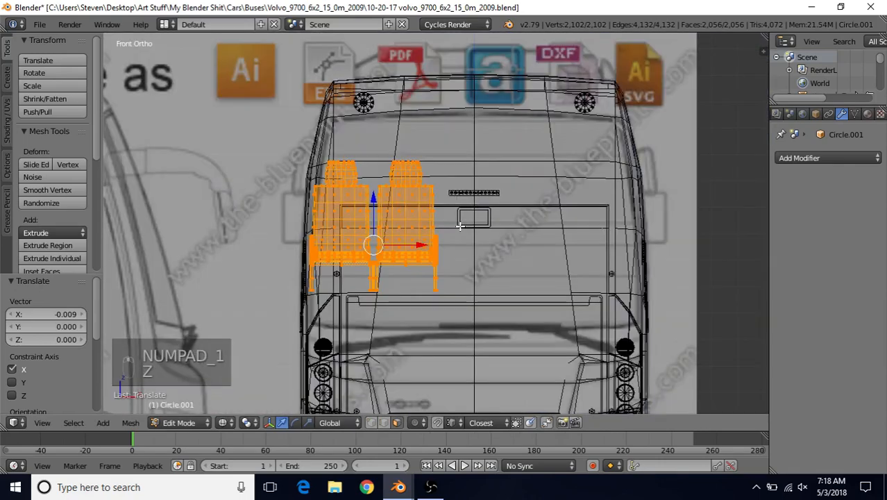
middle_click_drag(460, 226, 523, 209, "shift")
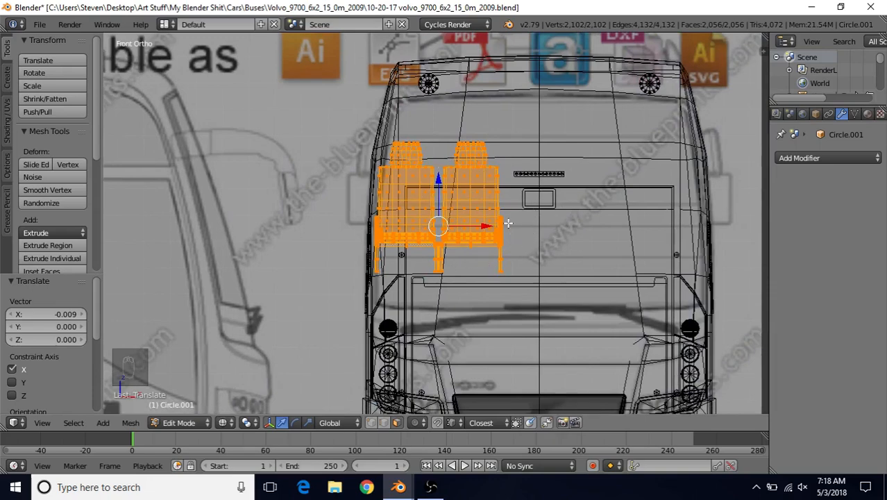
middle_click_drag(448, 260, 427, 244, "shift")
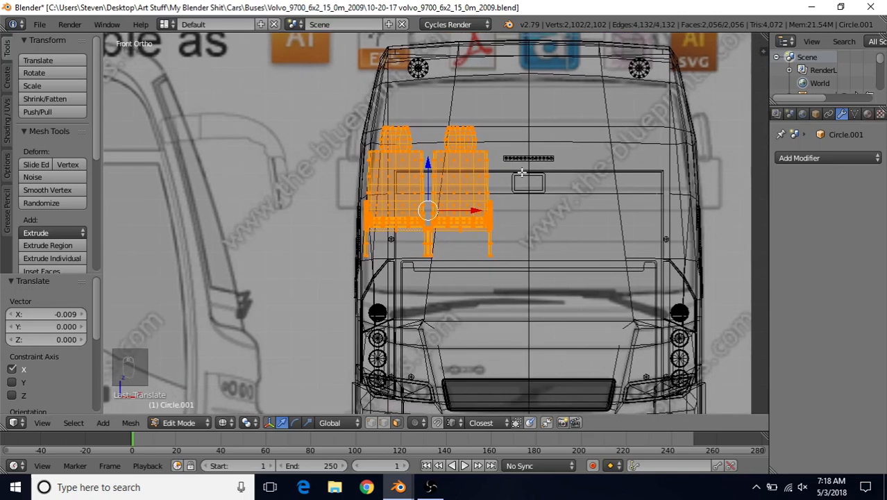
key("shift+d")
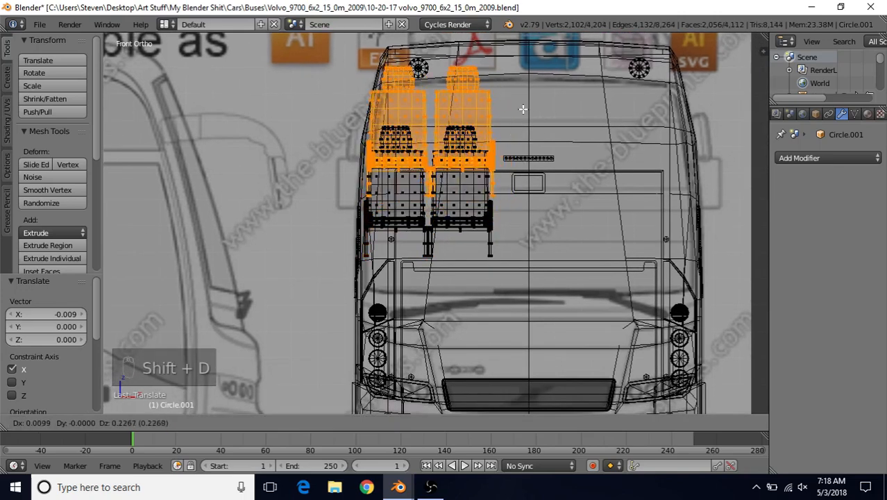
right_click(524, 109)
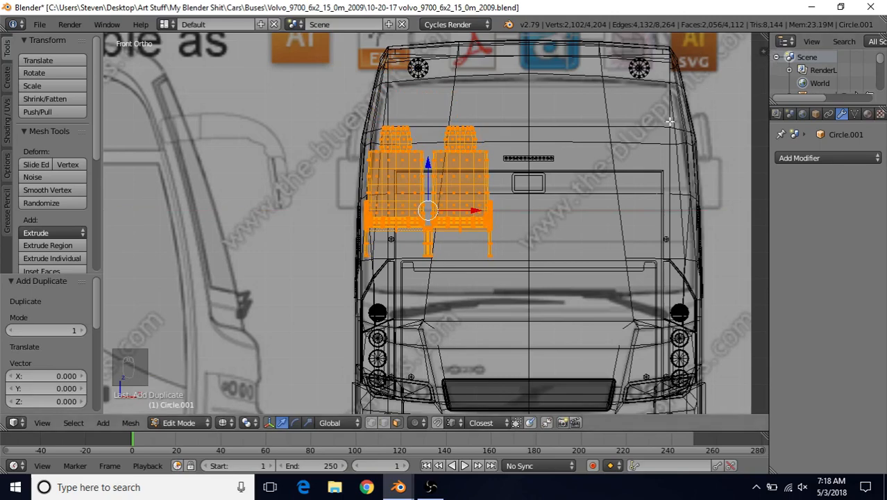
Step: Set the duplicated seat pair's median X to 0.382044 to place it across the aisle from the original pair
key("n")
key("n")
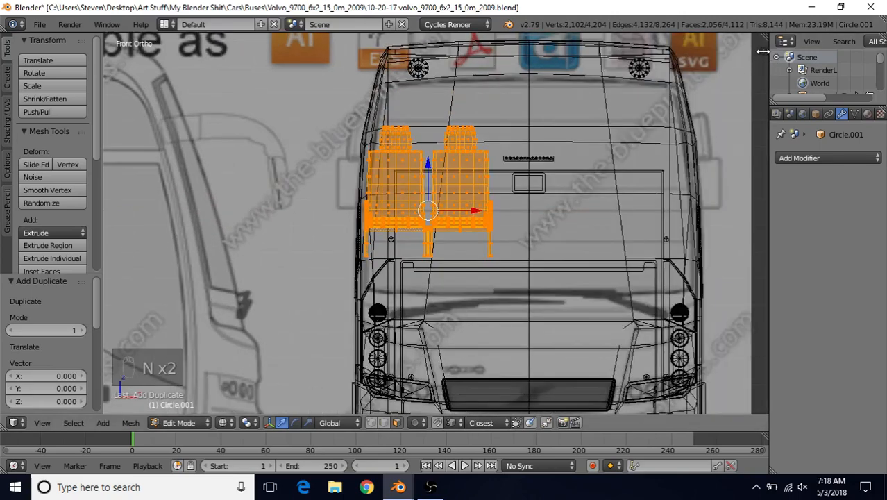
key("n")
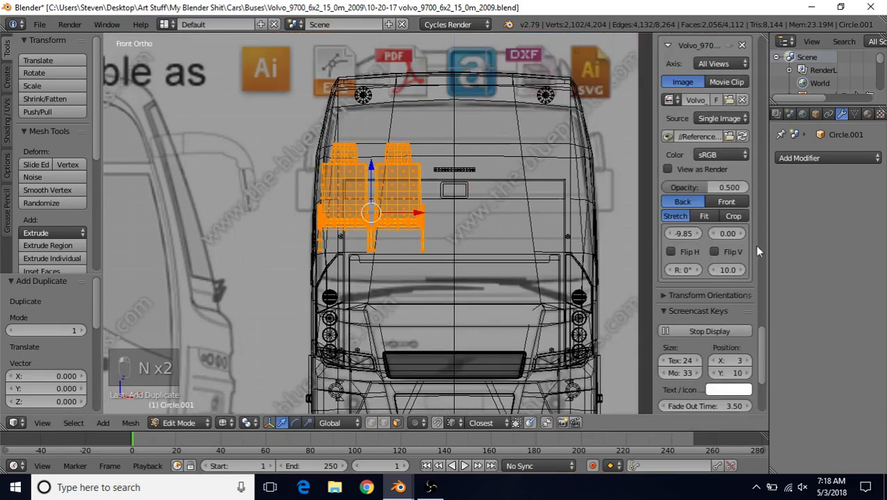
left_click_drag(760, 336, 766, 36)
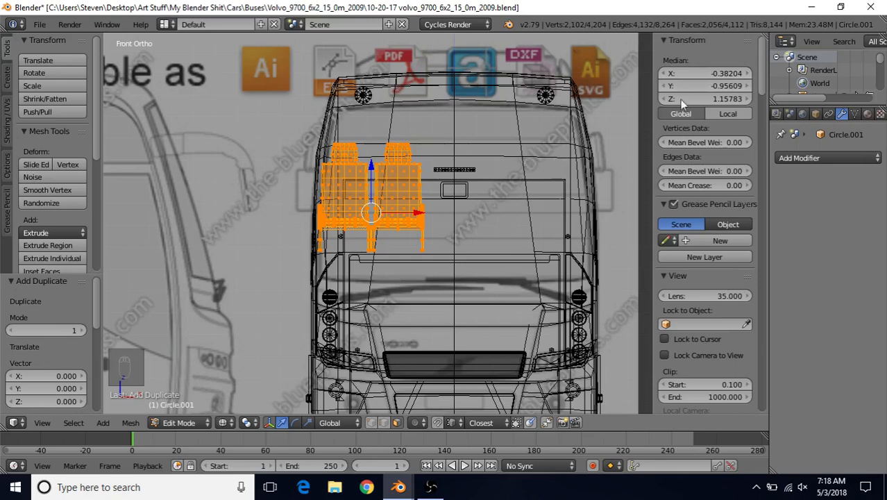
left_click(673, 74)
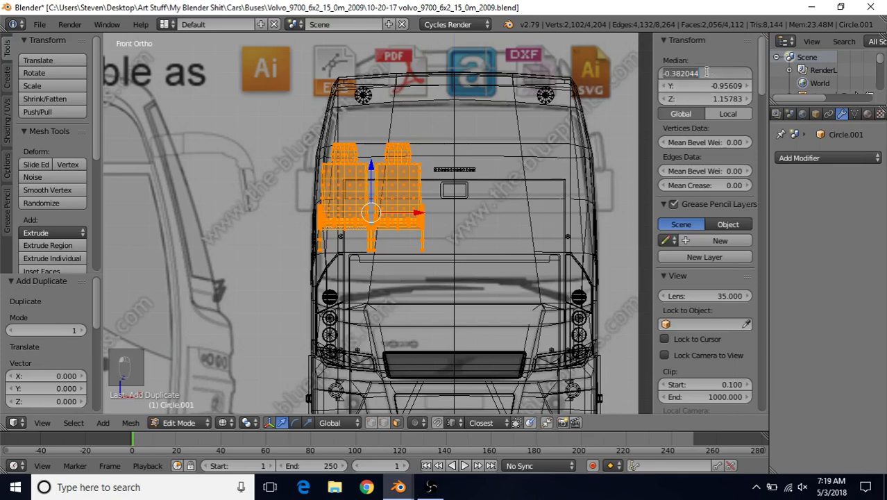
left_click_drag(667, 74, 647, 76)
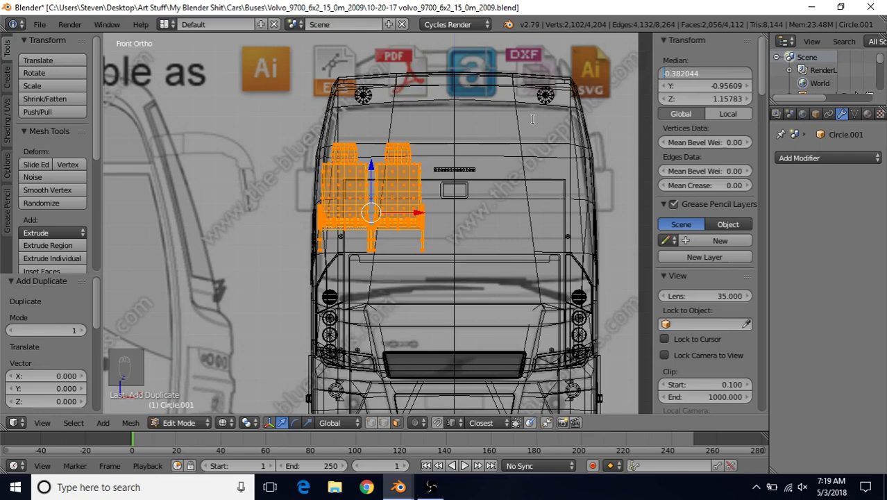
key("BackSpace")
key("Return")
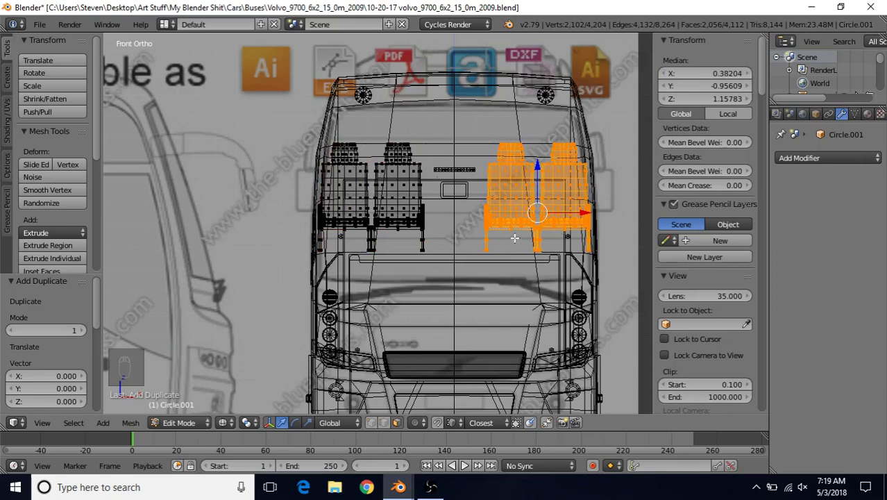
Step: Add an Array modifier to the seat object and set its relative X offset to 0
scroll(515, 190, "down", 3)
scroll(409, 188, "up", 5)
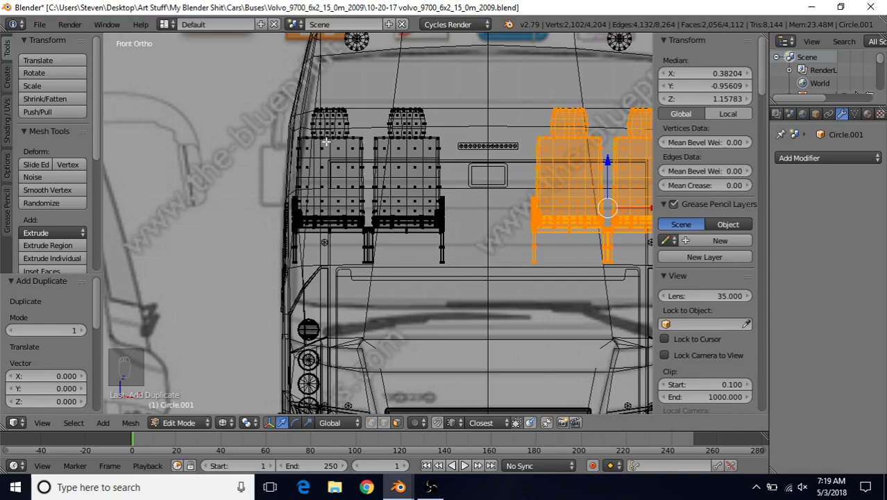
scroll(429, 159, "down", 4)
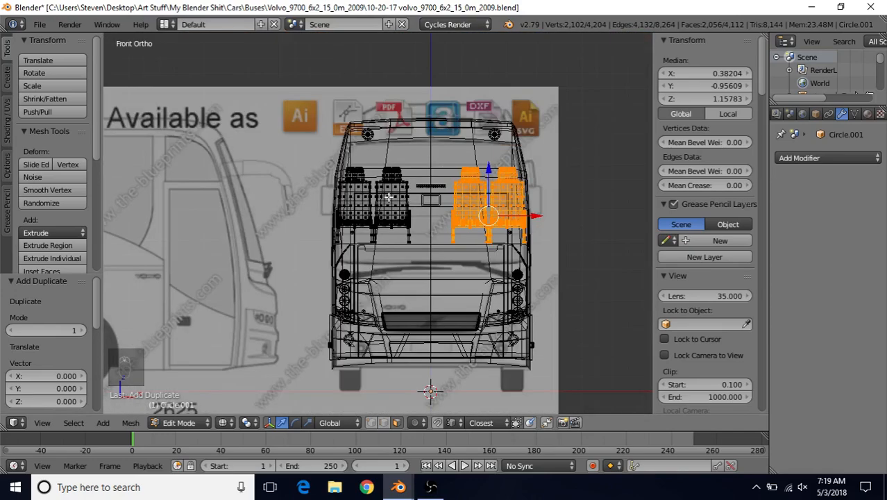
middle_click_drag(391, 196, 434, 241)
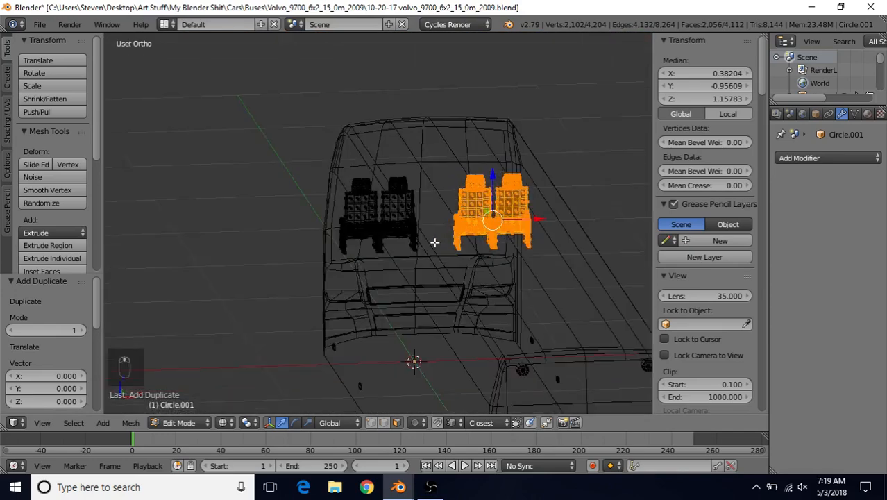
middle_click_drag(409, 212, 429, 196)
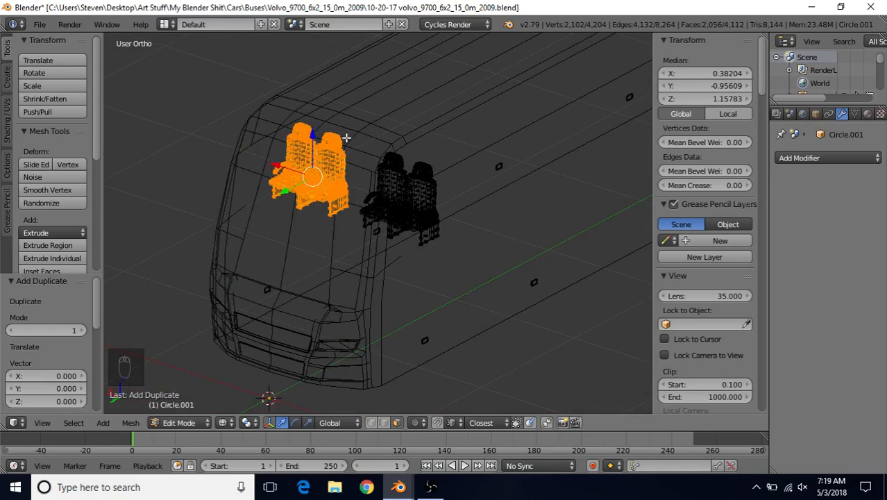
middle_click_drag(346, 139, 362, 139)
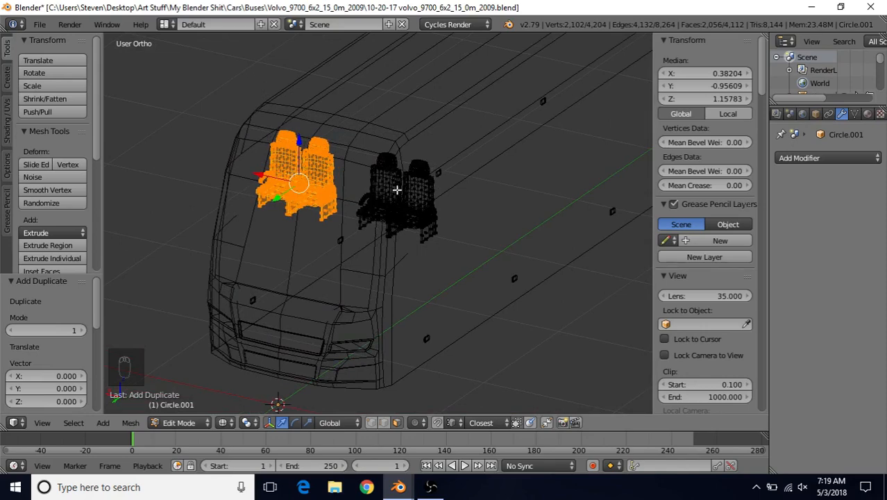
middle_click_drag(396, 188, 545, 197)
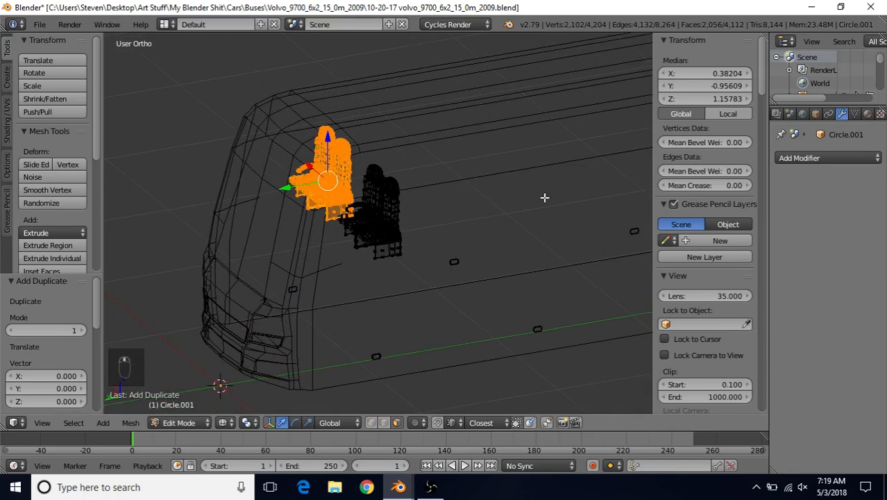
left_click(827, 159)
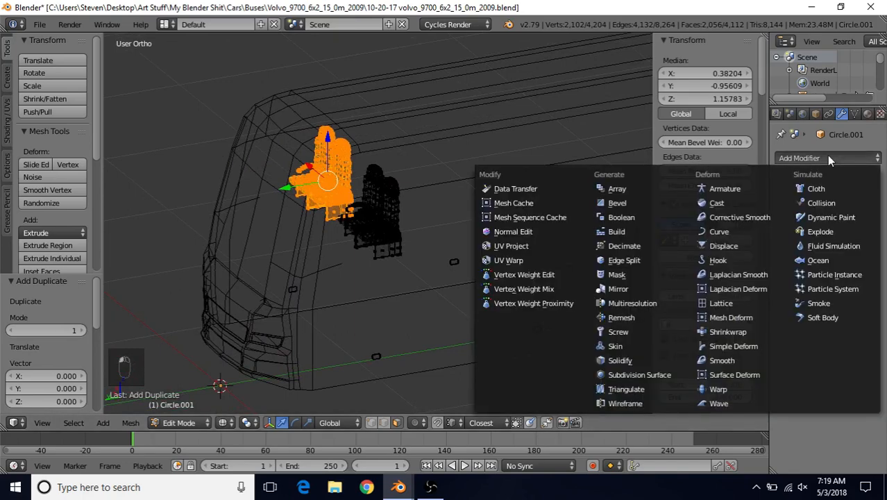
left_click(621, 190)
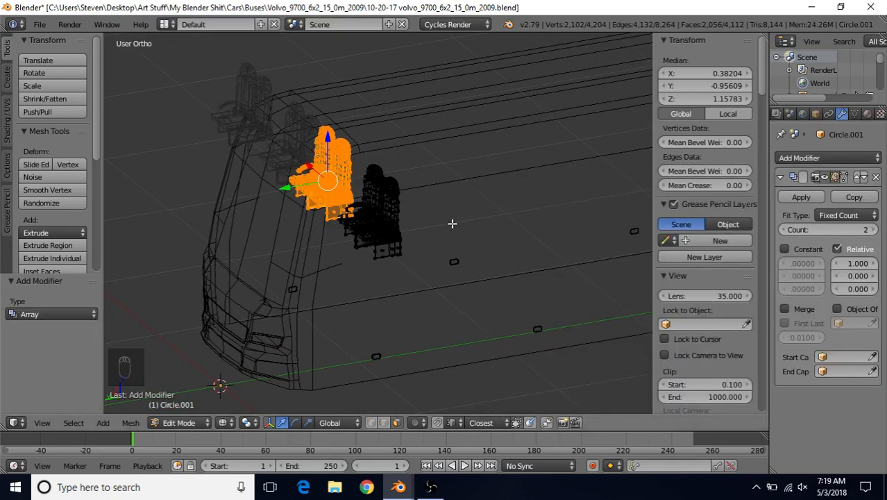
left_click(848, 264)
type("0")
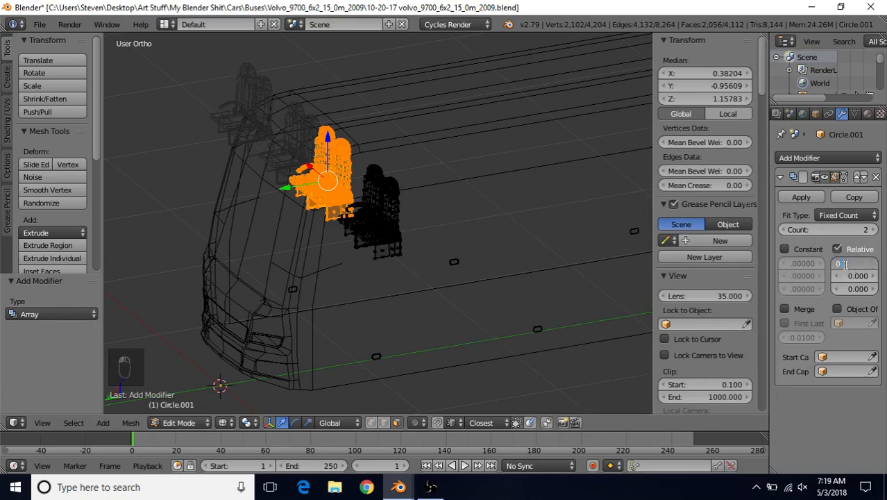
key("Return")
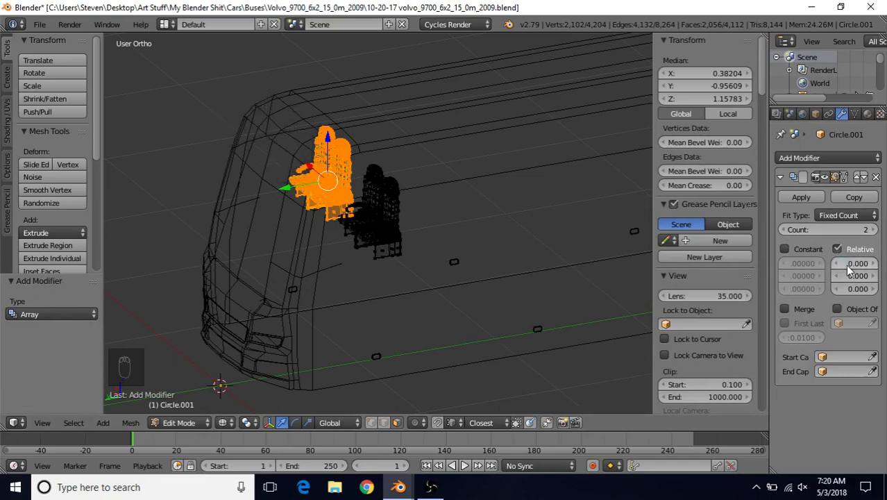
Step: Adjust the array's relative Y offset to -1.800 so the copied row sits behind the first one
left_click(855, 276)
key("Return")
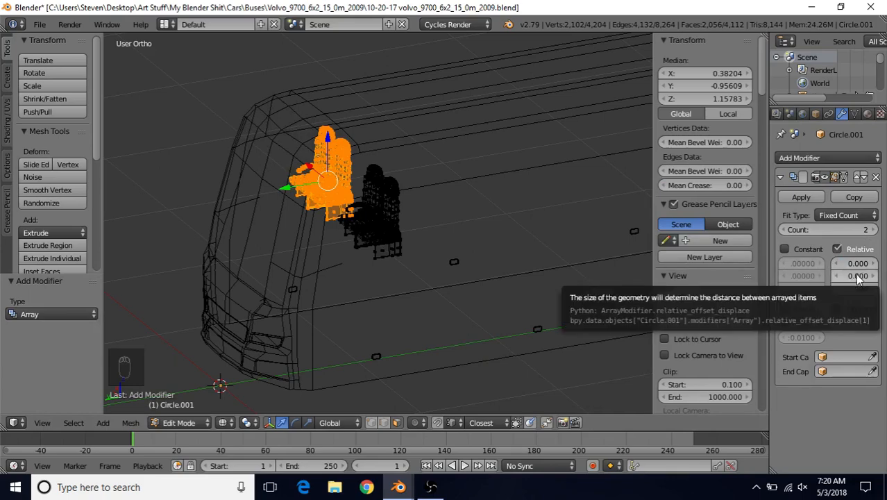
left_click_drag(859, 280, 823, 280)
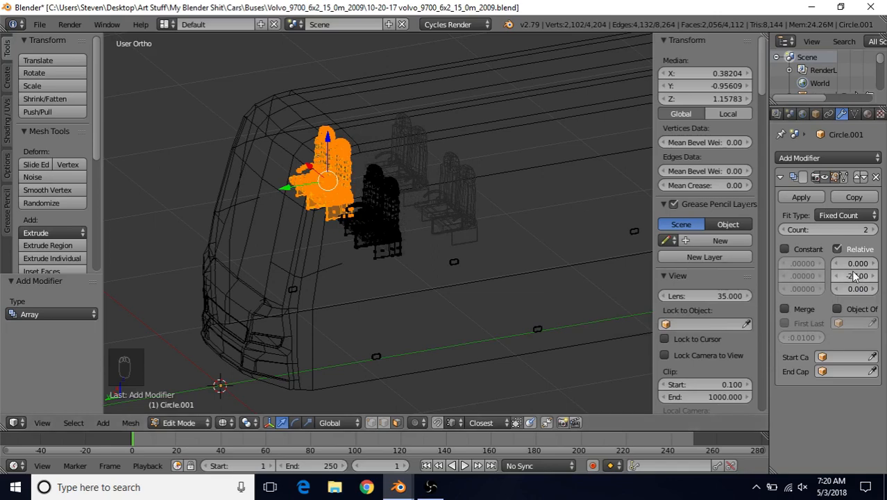
left_click_drag(832, 276, 811, 275)
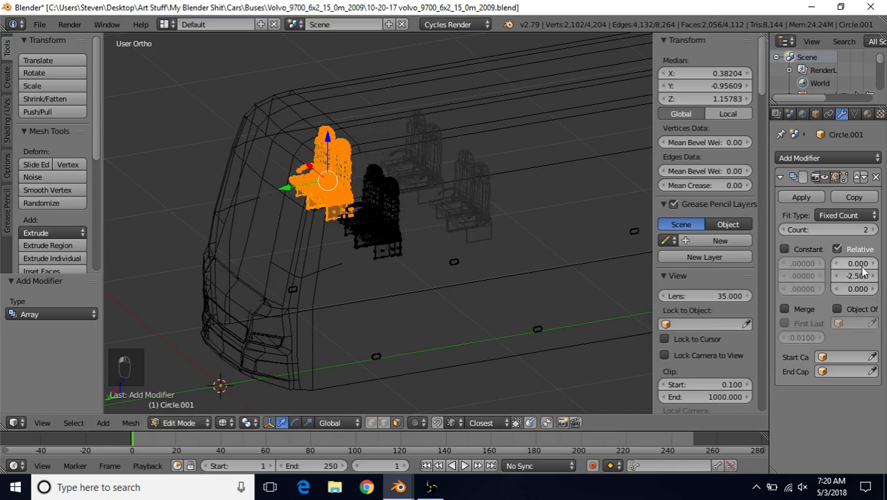
left_click_drag(854, 278, 828, 278)
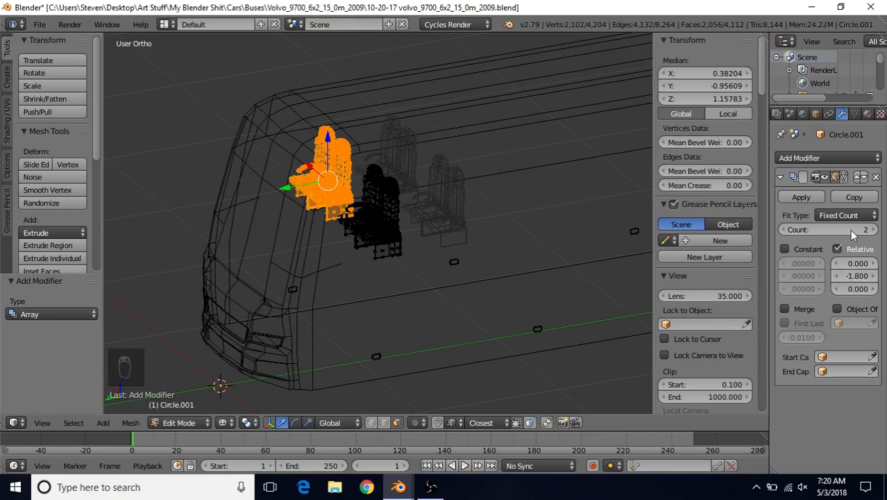
Step: Try array counts of 30, 15 and 12 for the seat rows along the bus length
middle_click_drag(543, 248, 306, 245)
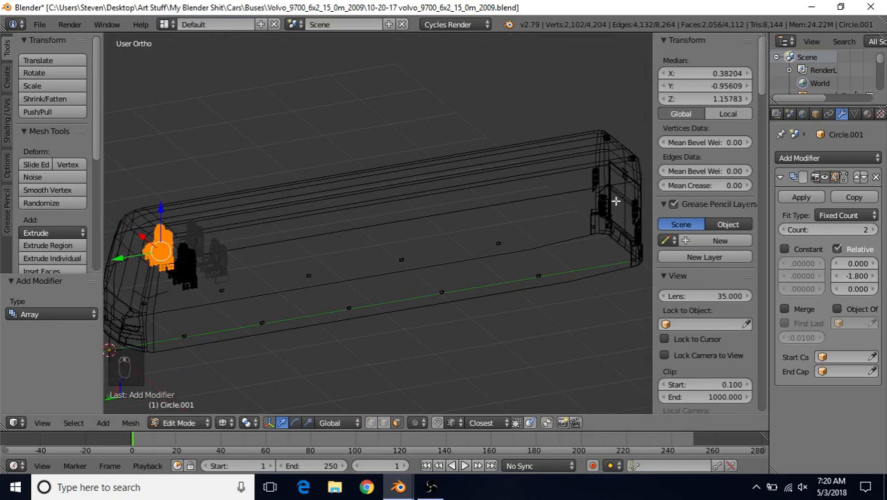
left_click_drag(825, 230, 836, 228)
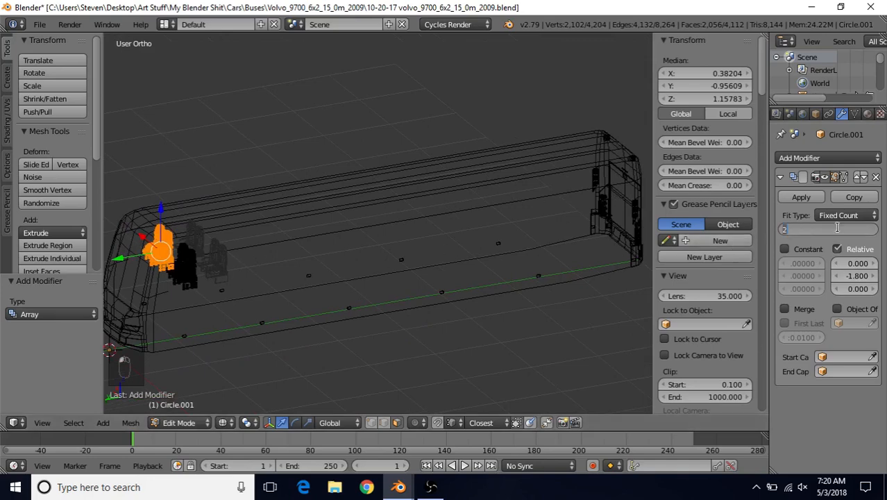
key("Return")
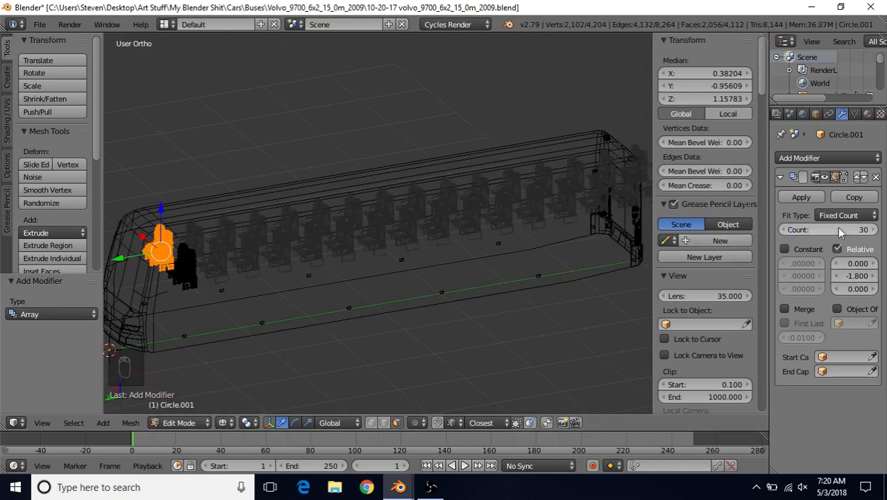
middle_click_drag(444, 263, 571, 196)
left_click(845, 231)
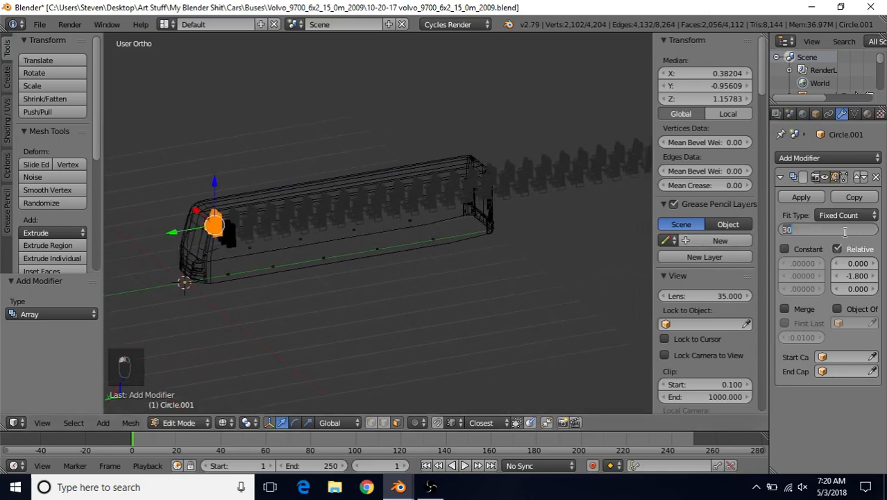
type("15")
key("Return")
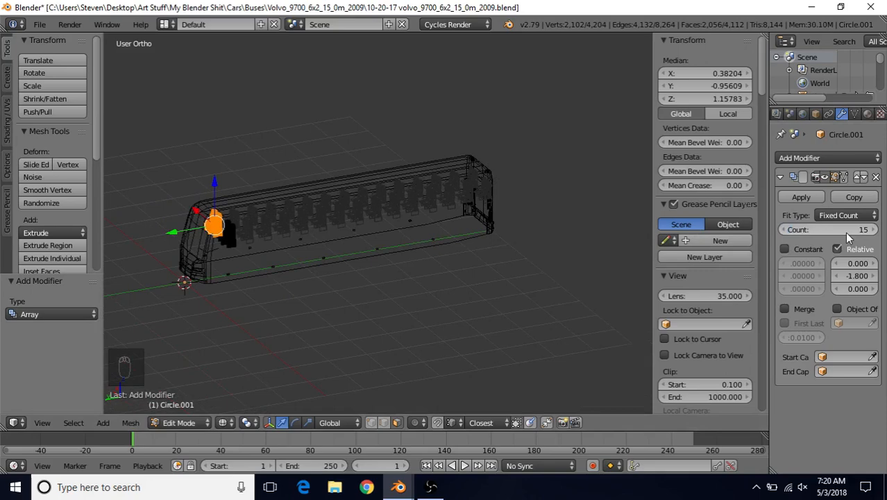
left_click(844, 232)
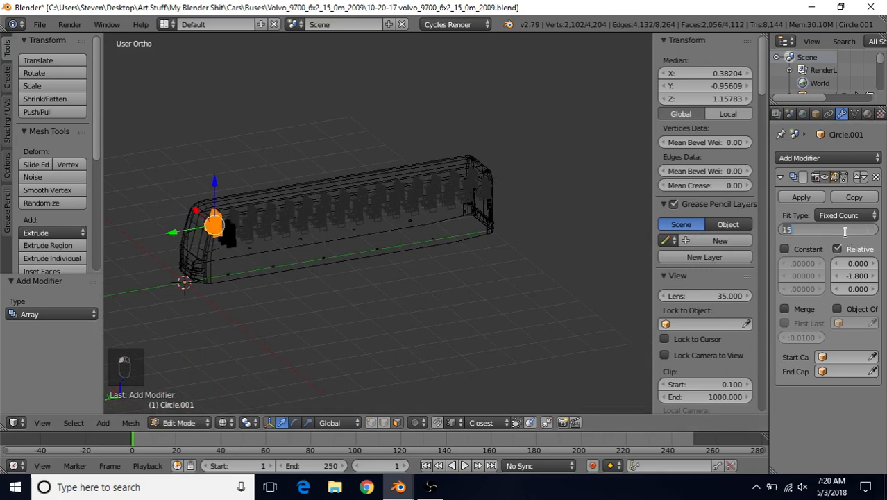
type("12")
key("Return")
Step: Set the array count to 14 so the seat rows fill the bus
left_click(844, 232)
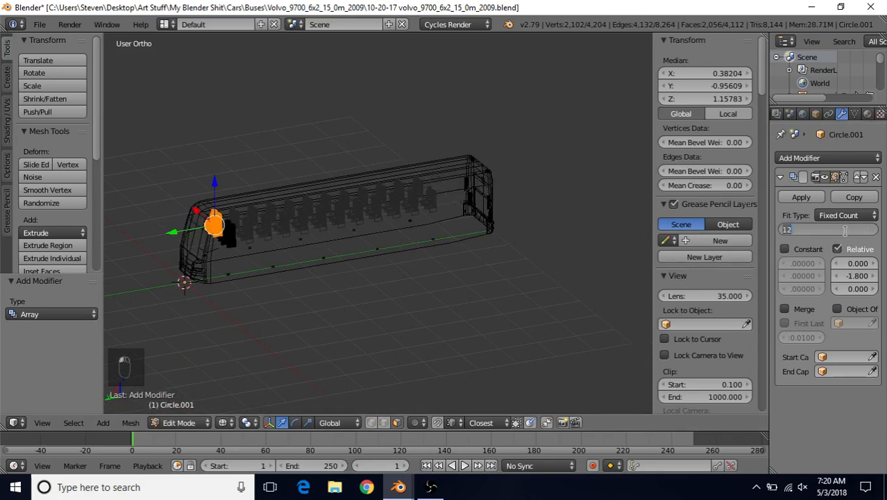
type("14")
key("Return")
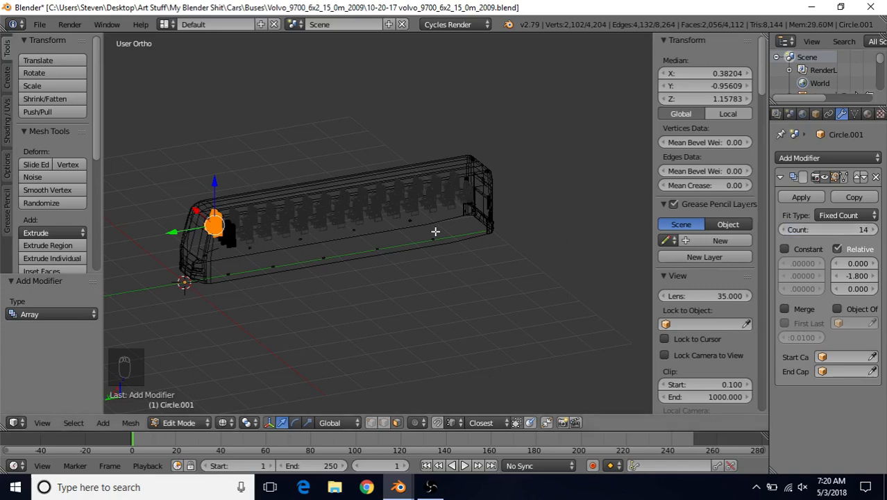
Step: Examine the seat rows' spacing and their fit between the front and rear of the bus from several angles
scroll(455, 251, "up", 3)
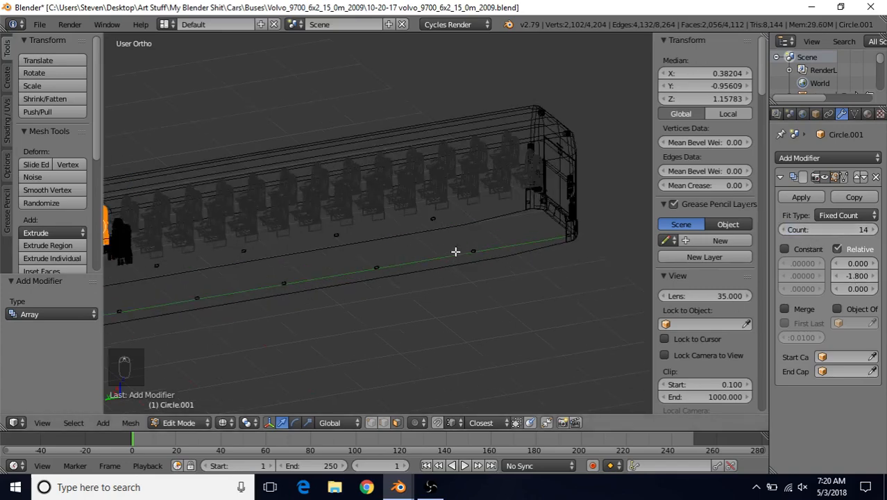
middle_click_drag(455, 237, 401, 219)
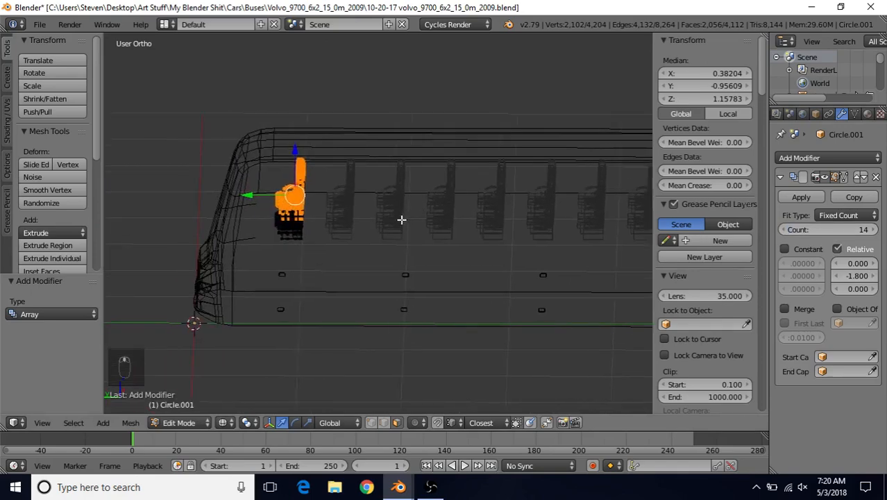
scroll(410, 224, "up", 2)
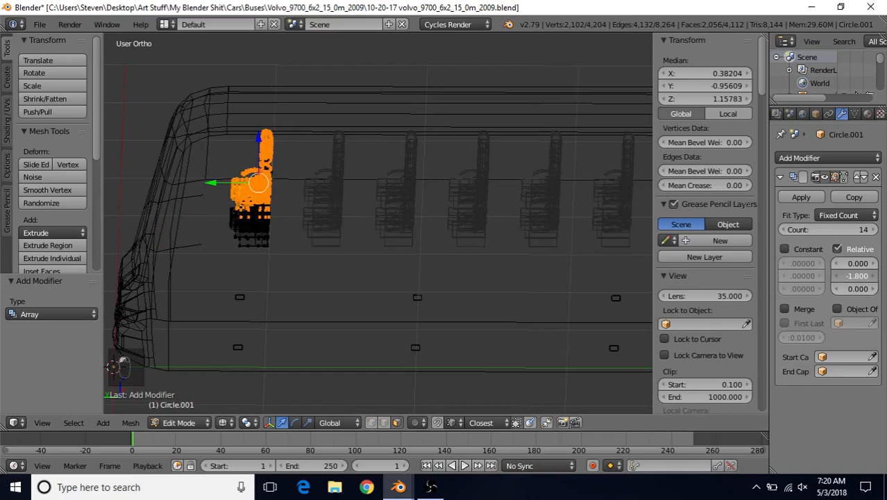
mouse_move(858, 276)
left_mouse_down()
mouse_move(880, 276)
mouse_move(857, 276)
left_mouse_up()
scroll(567, 238, "down", 3)
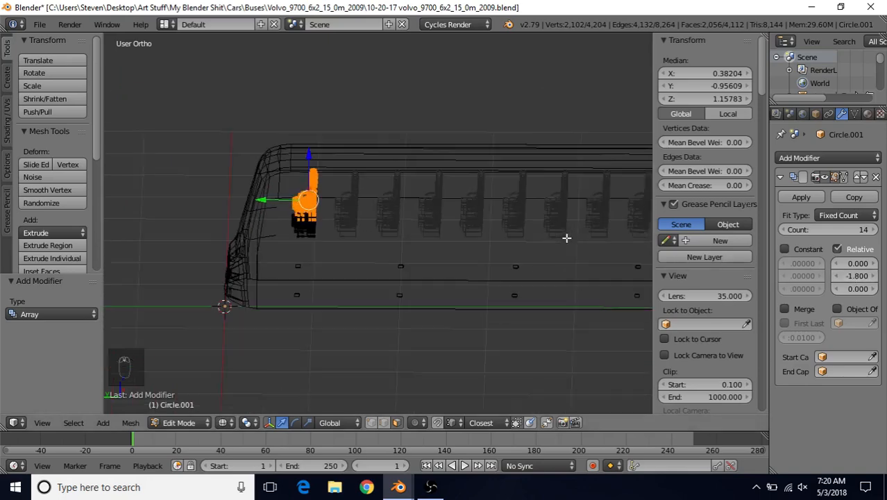
scroll(568, 234, "down", 4)
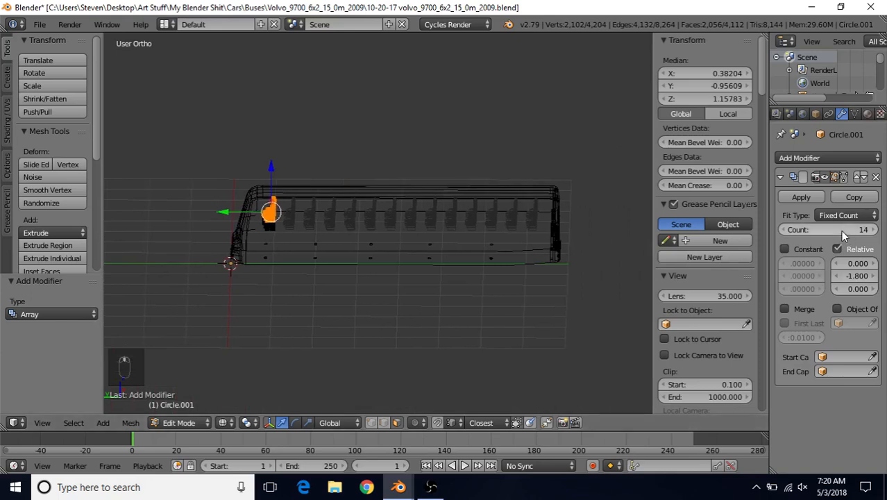
scroll(526, 221, "up", 2)
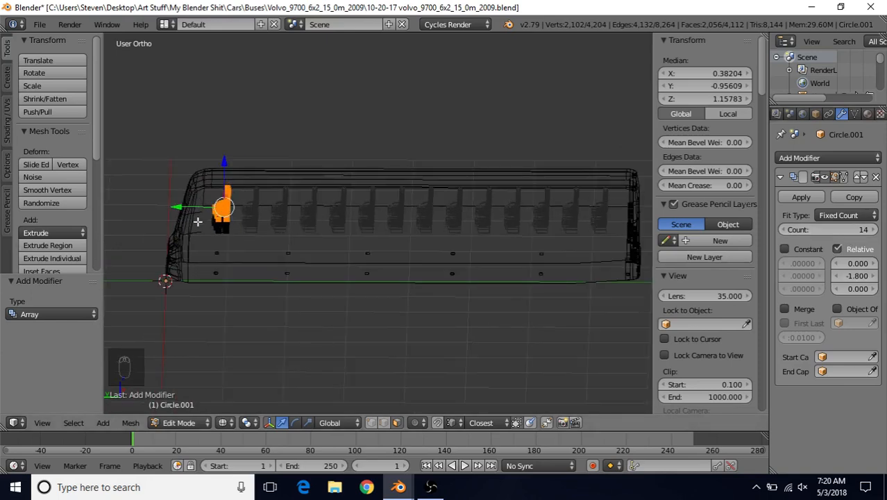
middle_click_drag(198, 222, 435, 204)
middle_click_drag(372, 237, 518, 199, "shift")
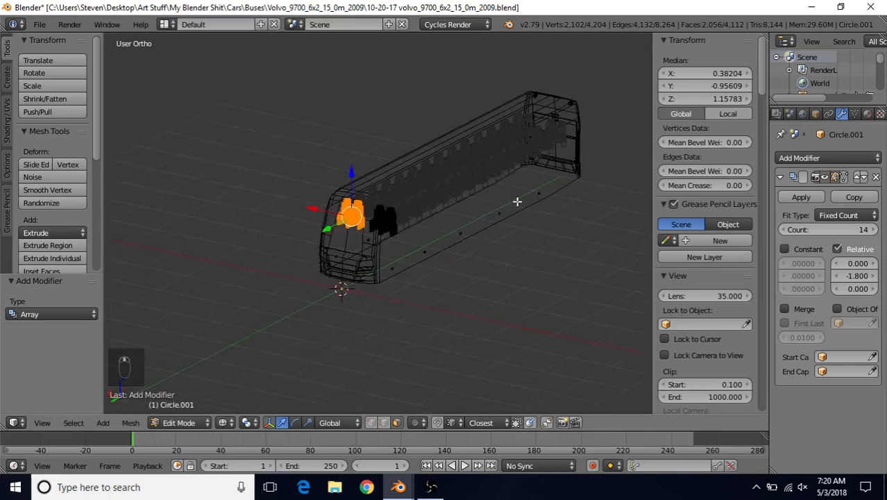
Step: Switch the viewport from wireframe to solid shading and check the bus exterior around the front end
scroll(433, 225, "up", 3)
key("z")
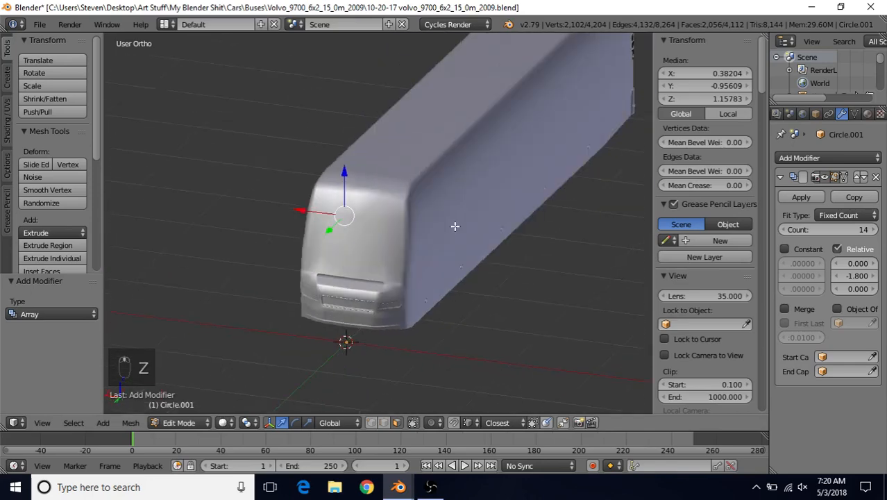
scroll(410, 224, "up", 3)
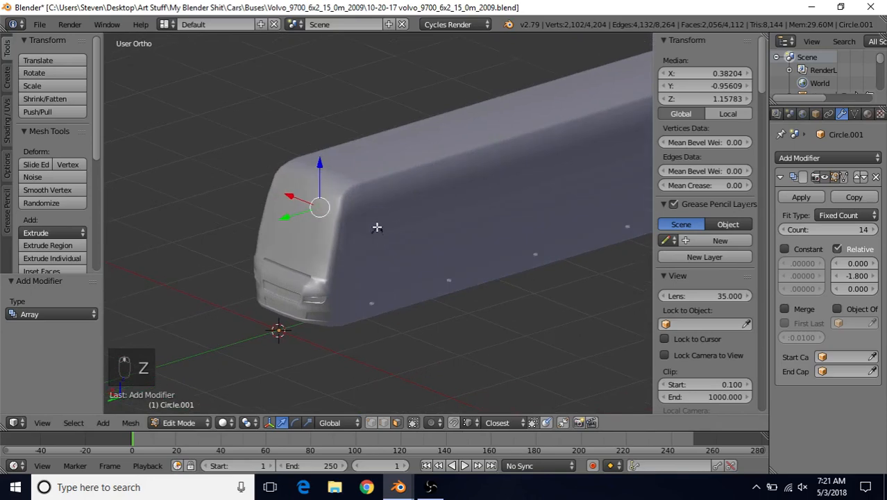
scroll(377, 224, "up", 2)
scroll(377, 226, "down", 5)
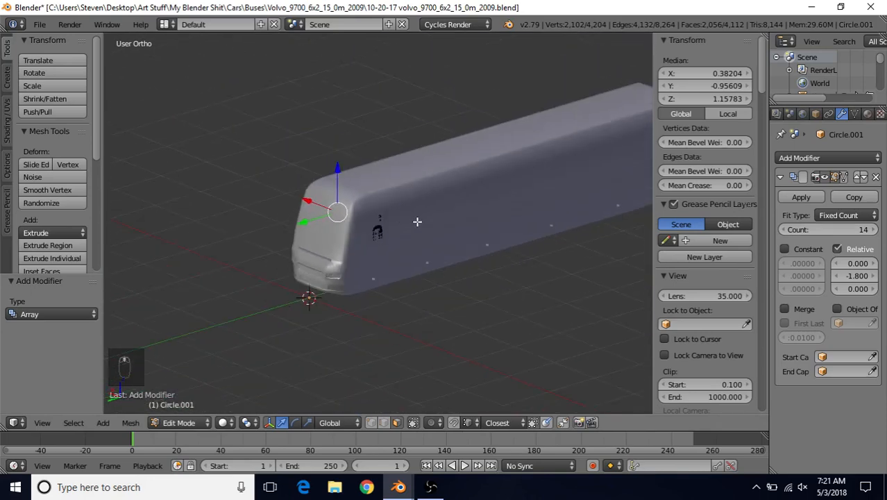
Step: Finish editing the seat mesh and return to Object Mode
key("Tab")
key("Tab")
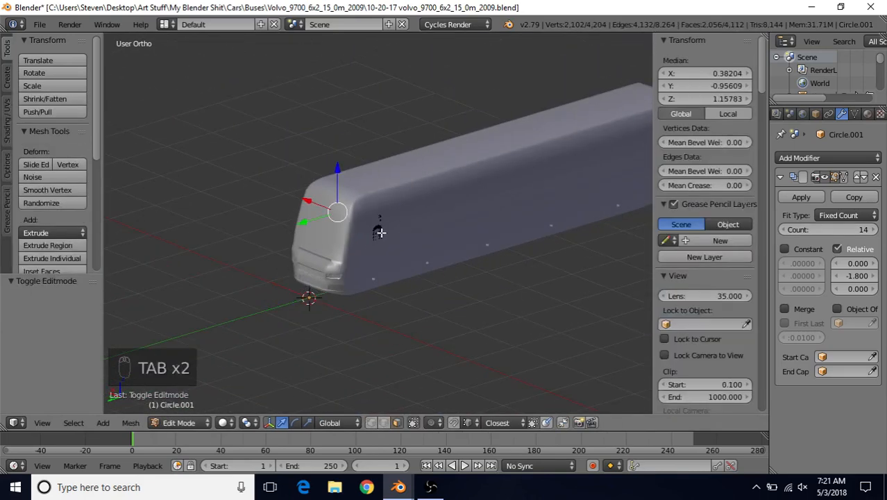
scroll(380, 232, "down", 3)
key("Tab")
scroll(379, 232, "up", 5)
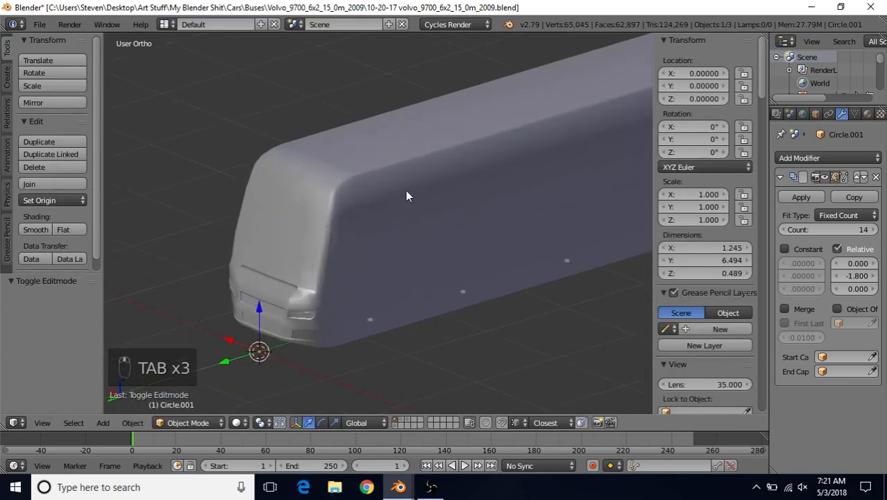
Step: Hide the bus body temporarily to examine the seat rows on their own, and unhide it again
mouse_move(407, 191)
middle_mouse_down()
mouse_move(462, 170)
mouse_move(407, 183)
middle_mouse_up()
scroll(410, 186, "down", 3)
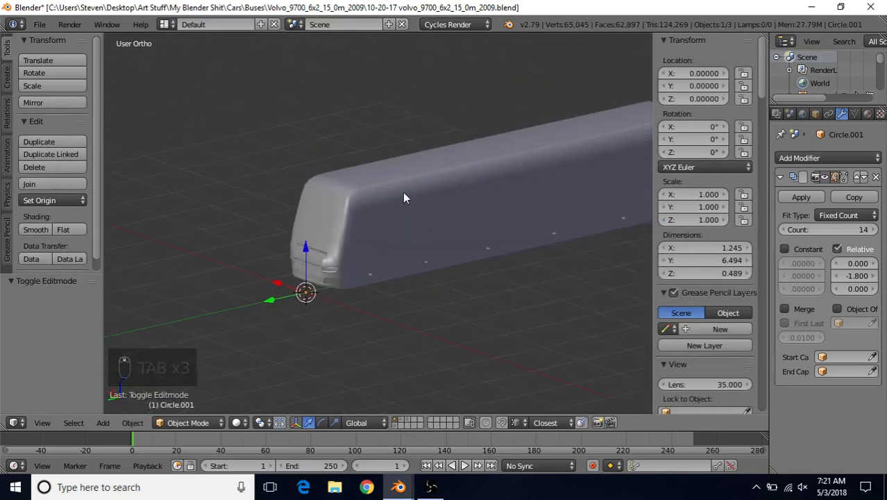
right_click(363, 200)
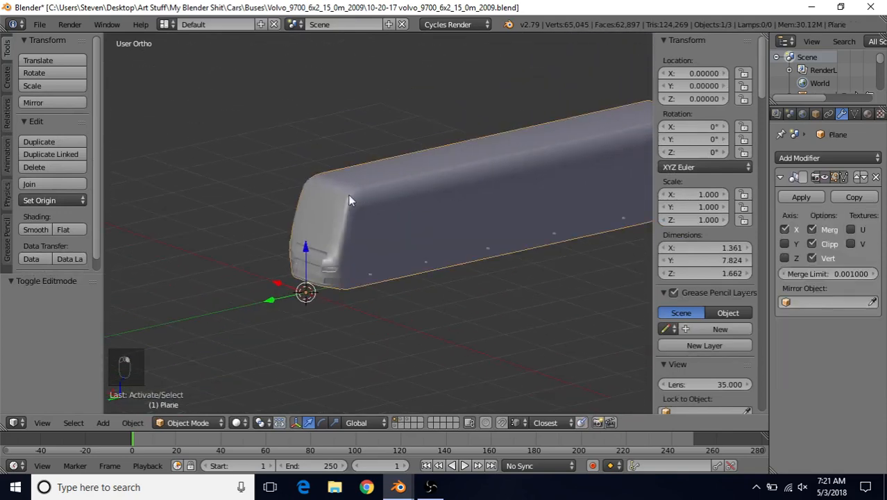
key("h")
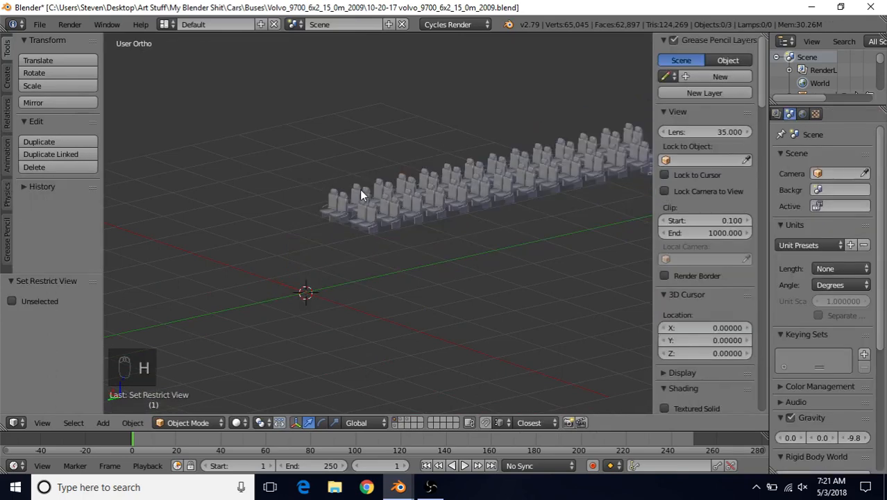
middle_click_drag(365, 203, 381, 252)
scroll(434, 211, "up", 5)
key("alt+h")
scroll(362, 257, "down", 5)
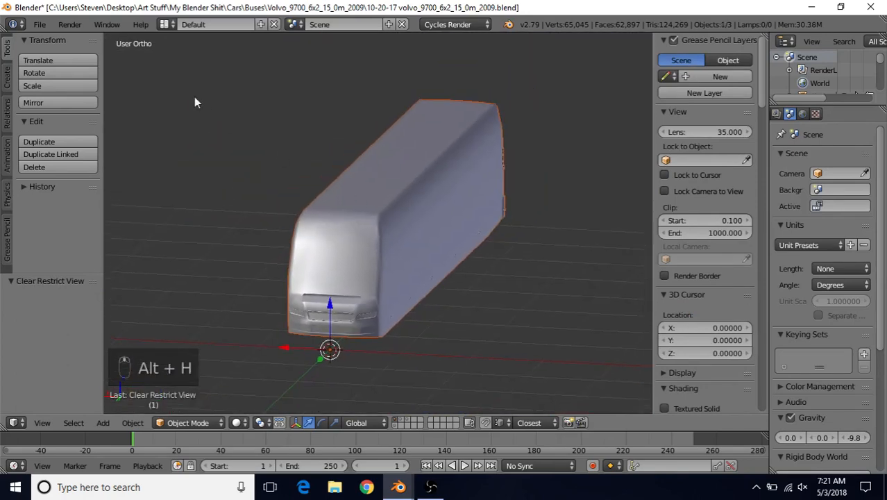
Step: Save the bus model under its current file name
left_click(42, 25)
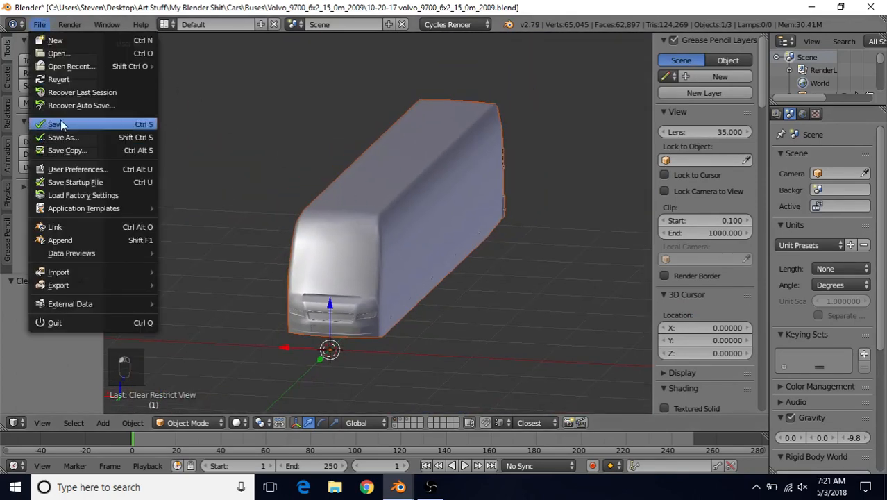